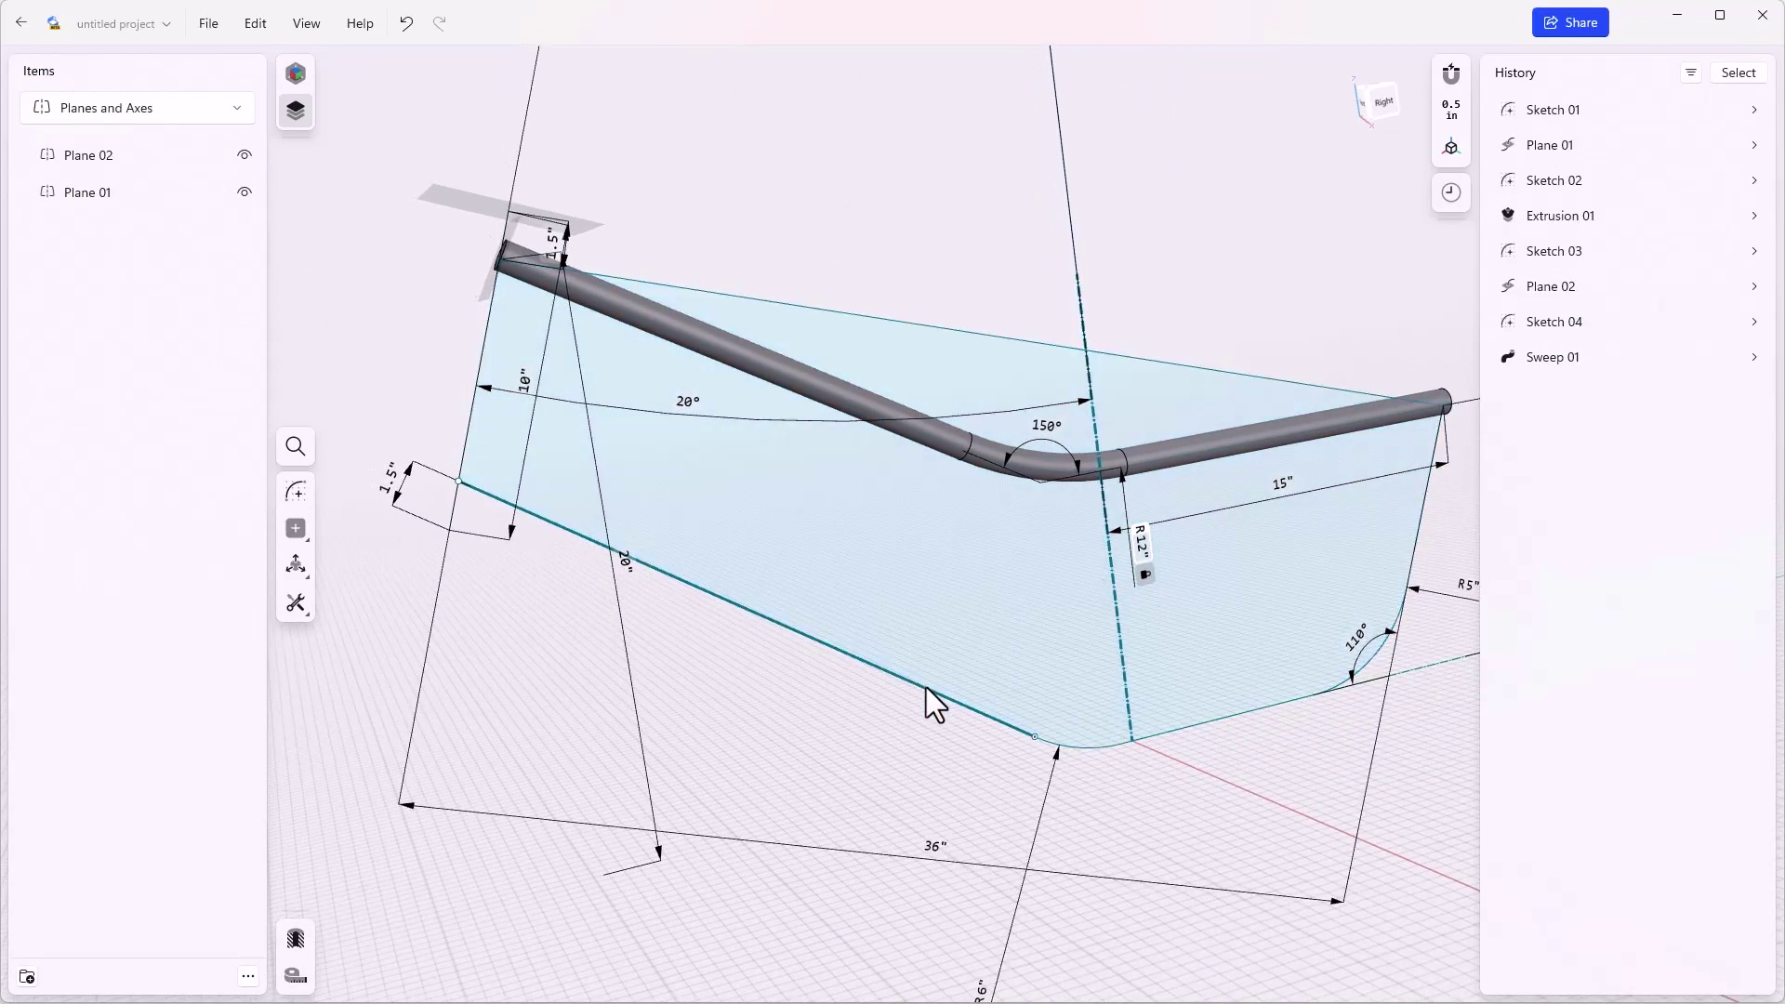
Add a diagonal line to the side-profile sketch, from the long lower edge's upper endpoint to the far end of the top rail.
click(926, 688)
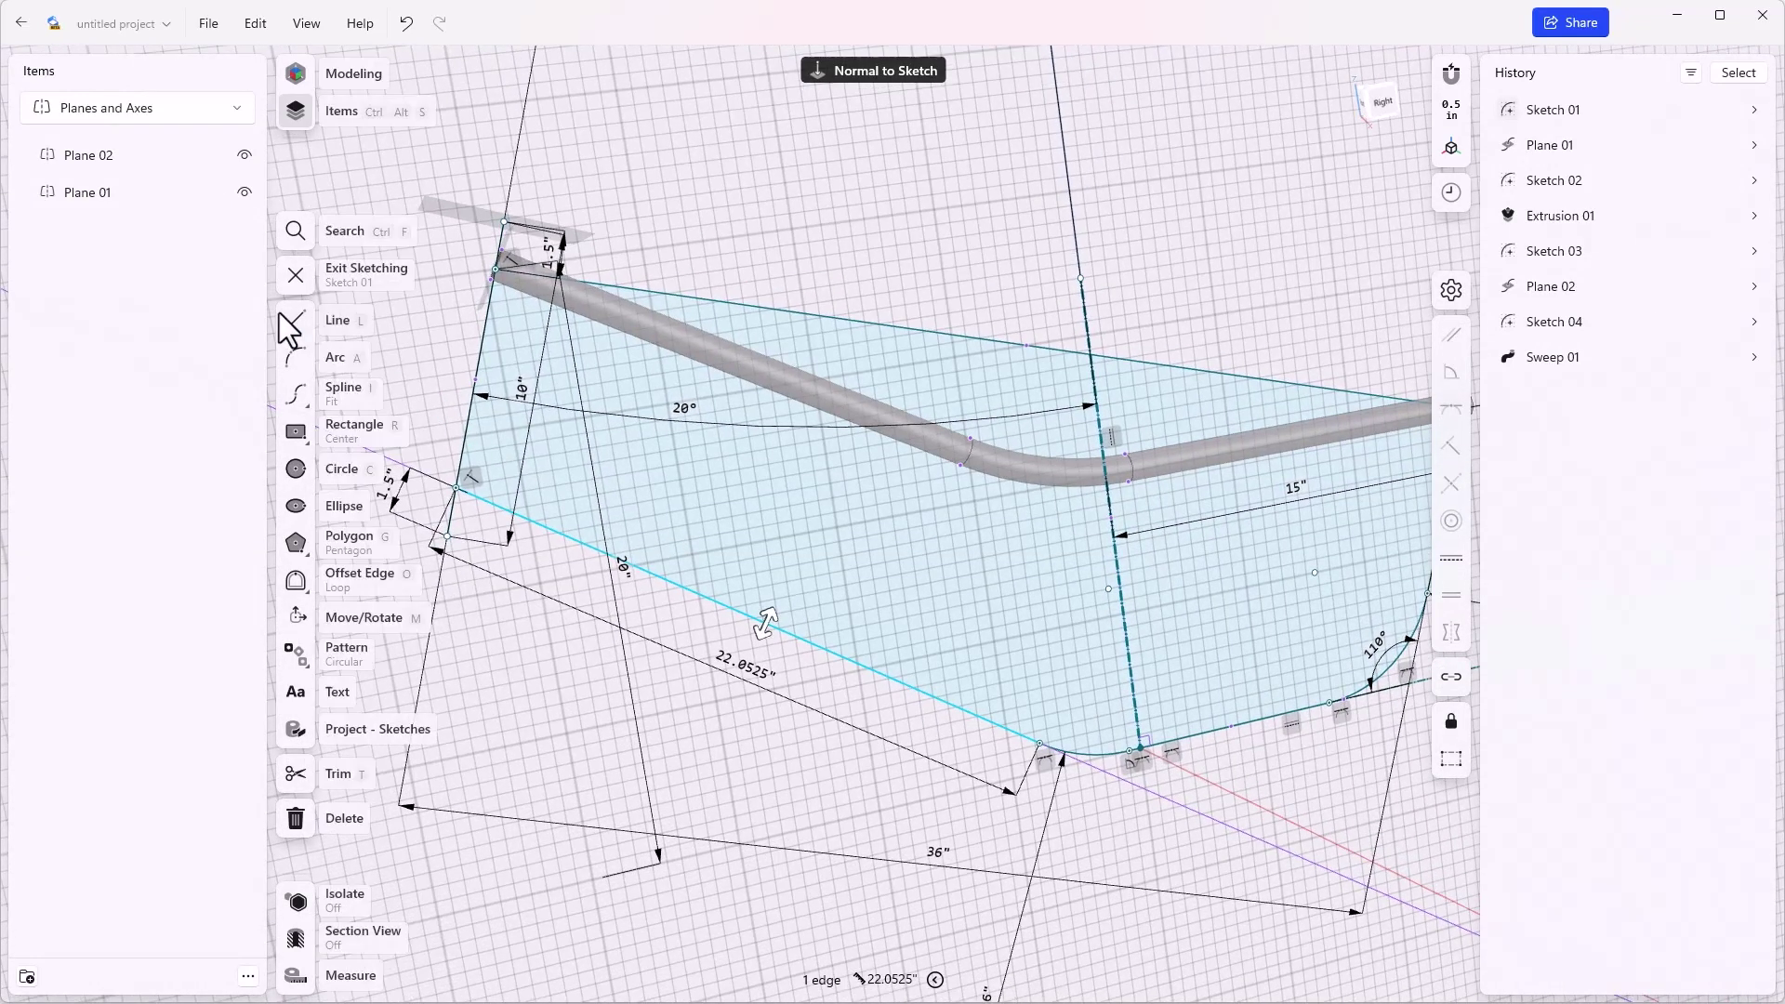
click(296, 320)
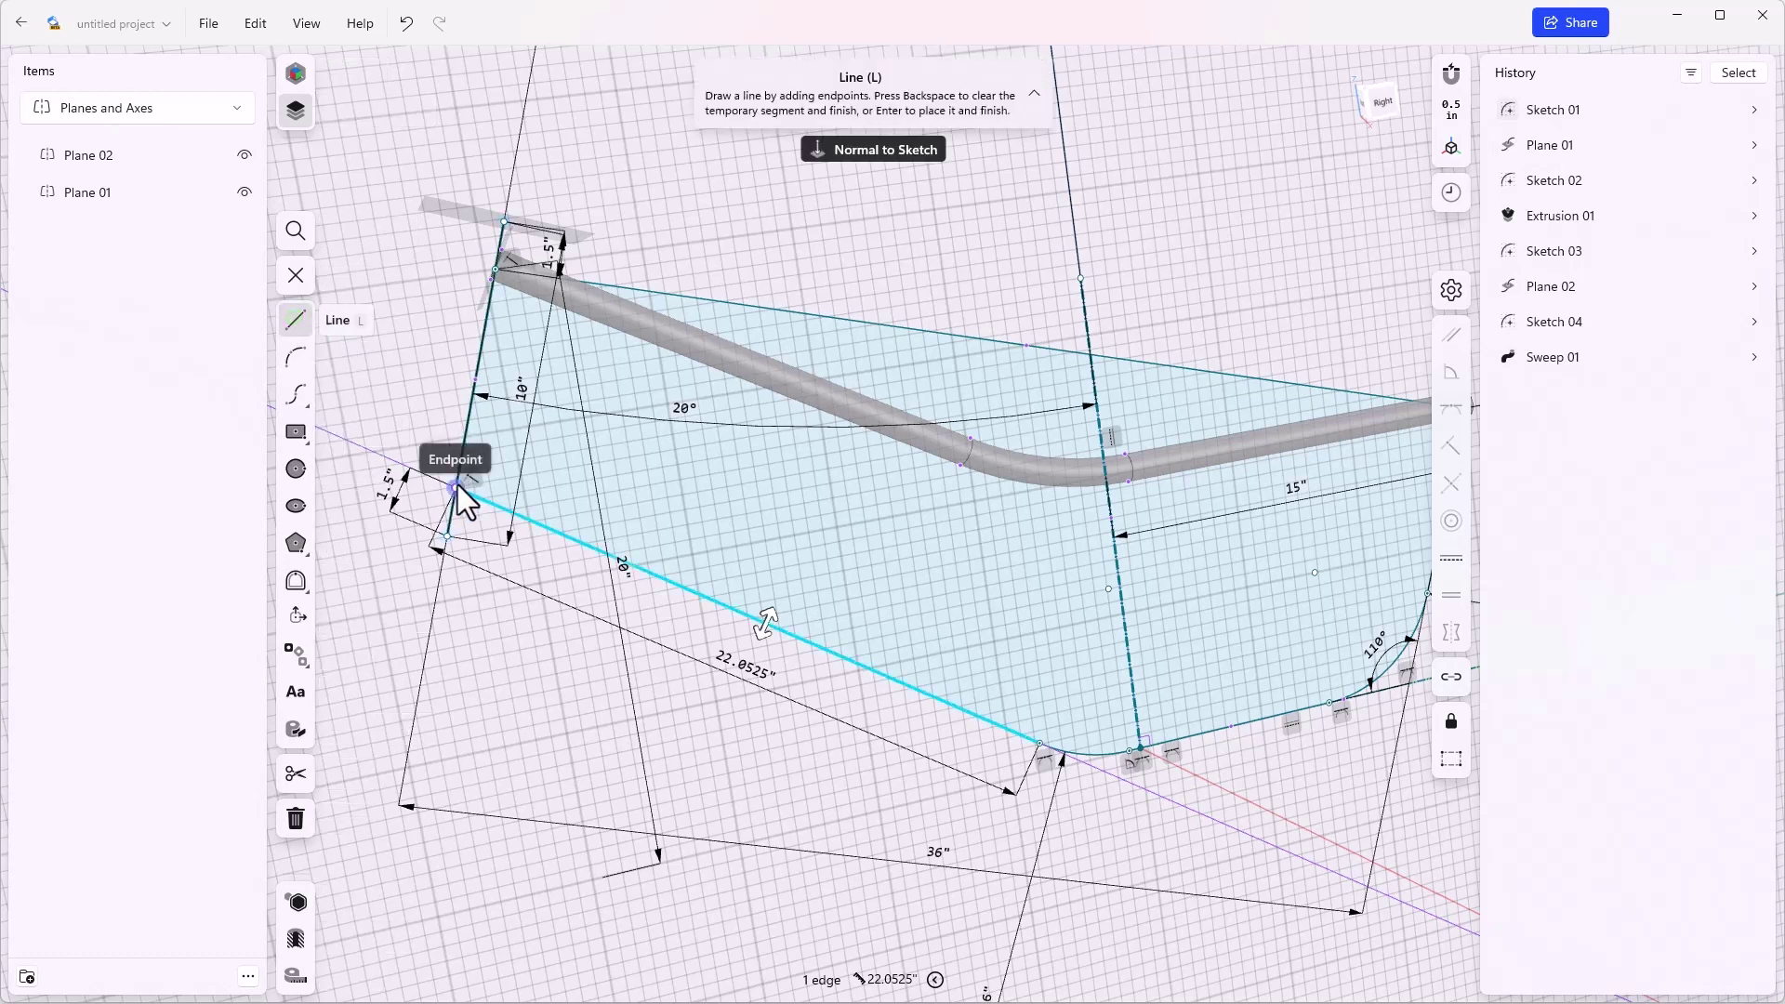
click(457, 483)
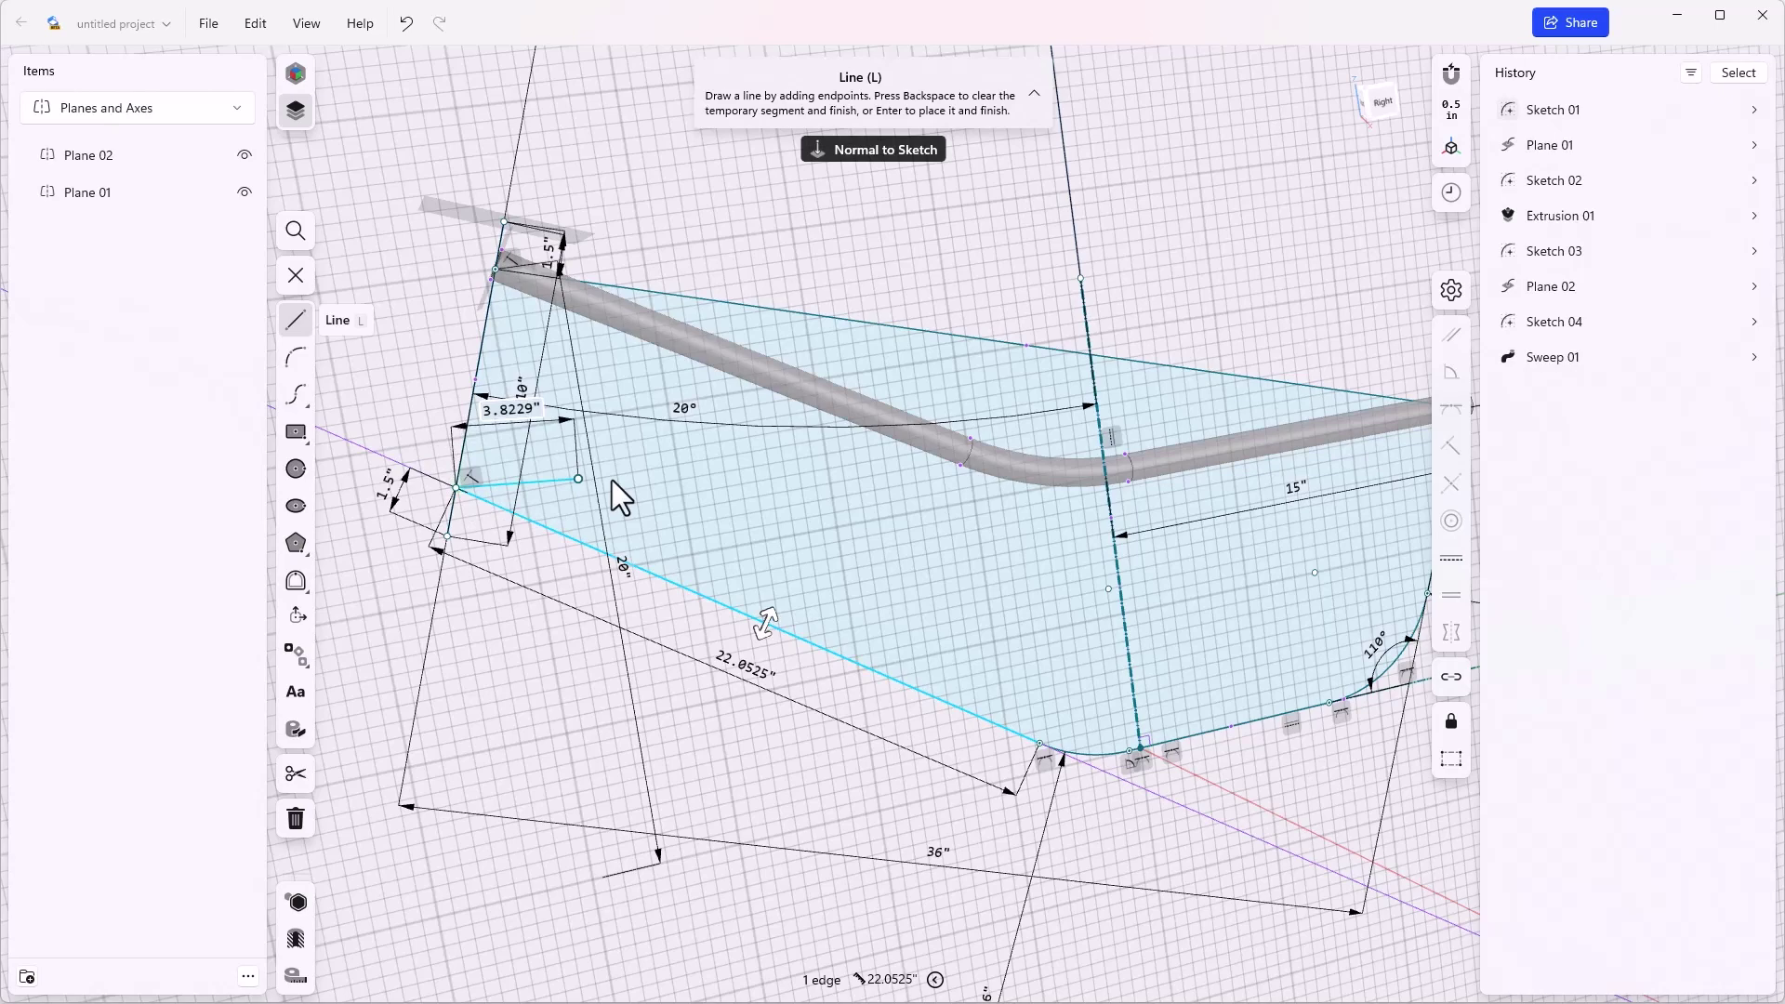
scroll(688, 490, right, 3)
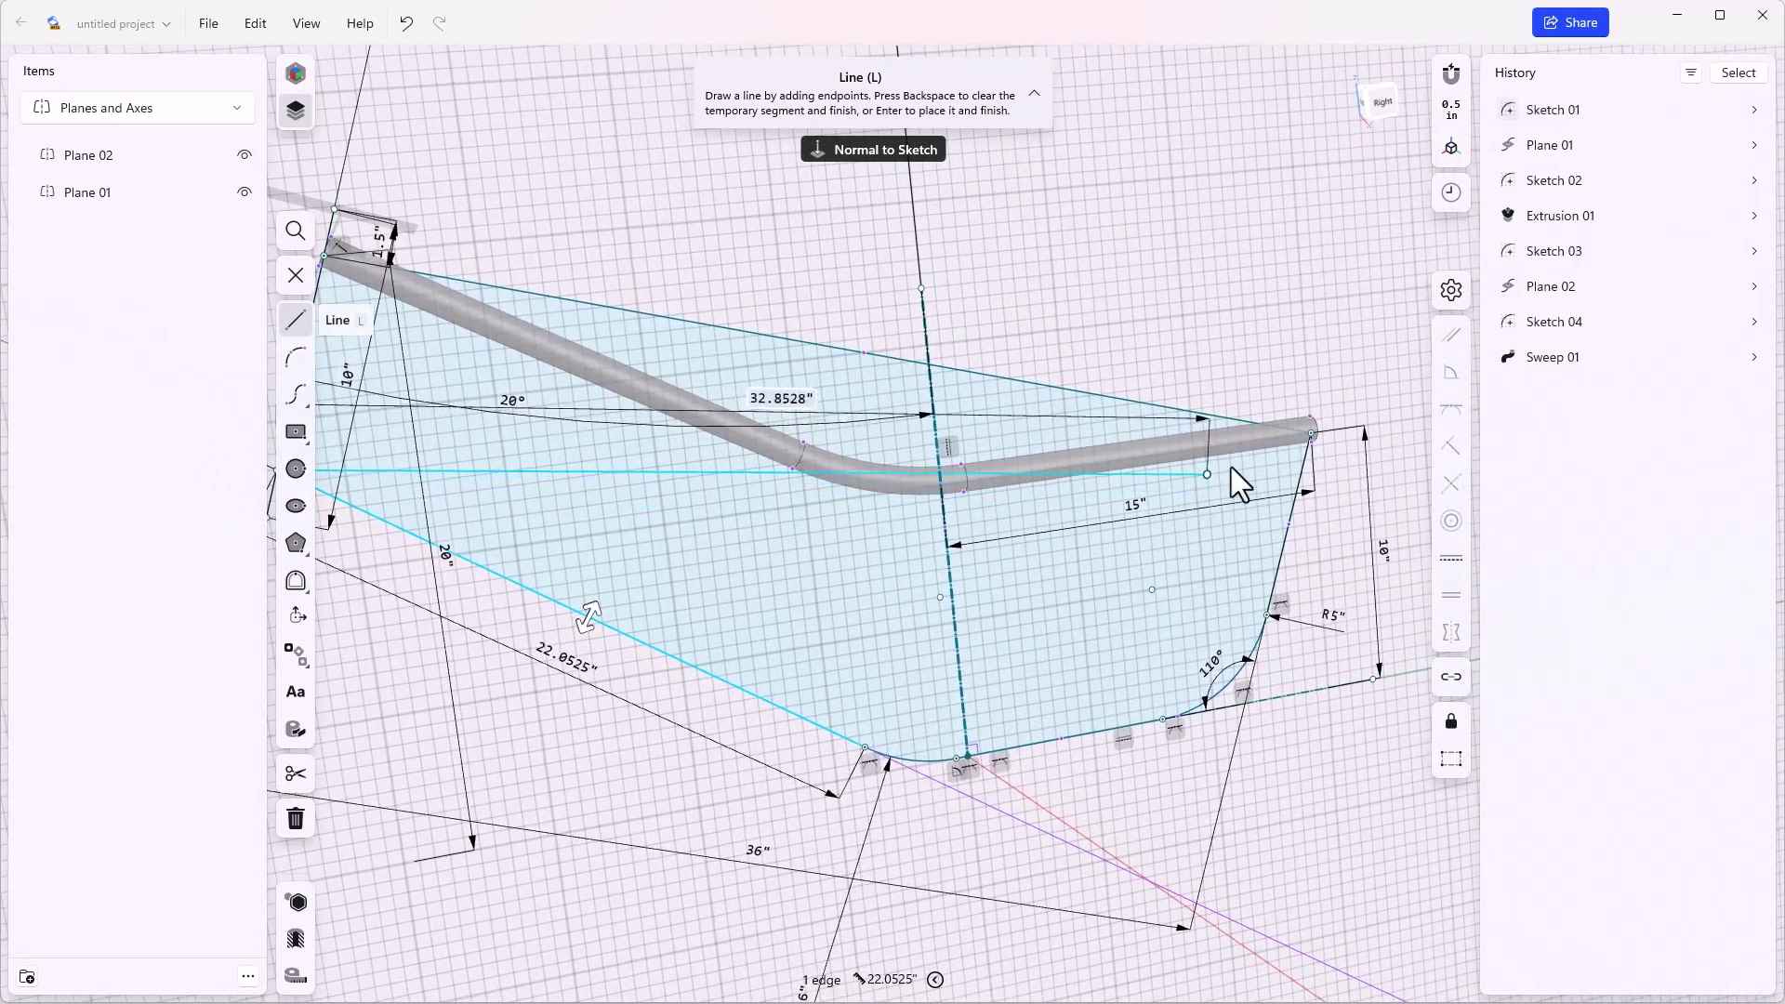
click(1311, 433)
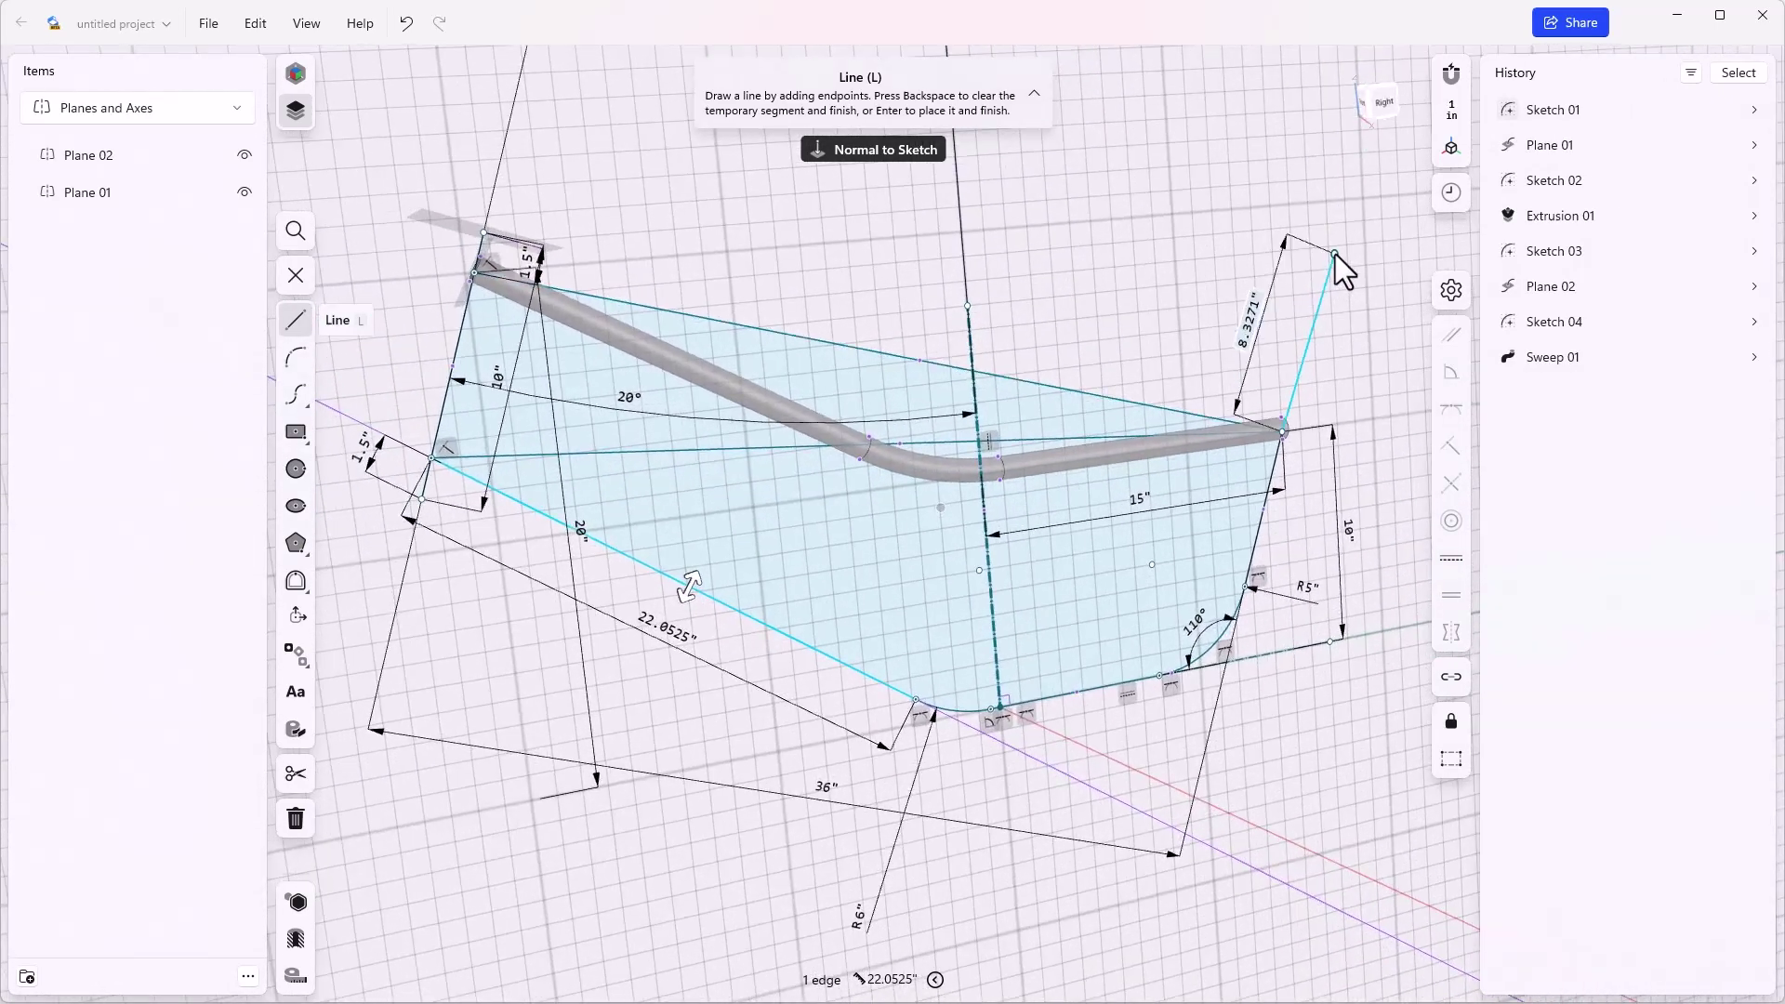
key(Escape)
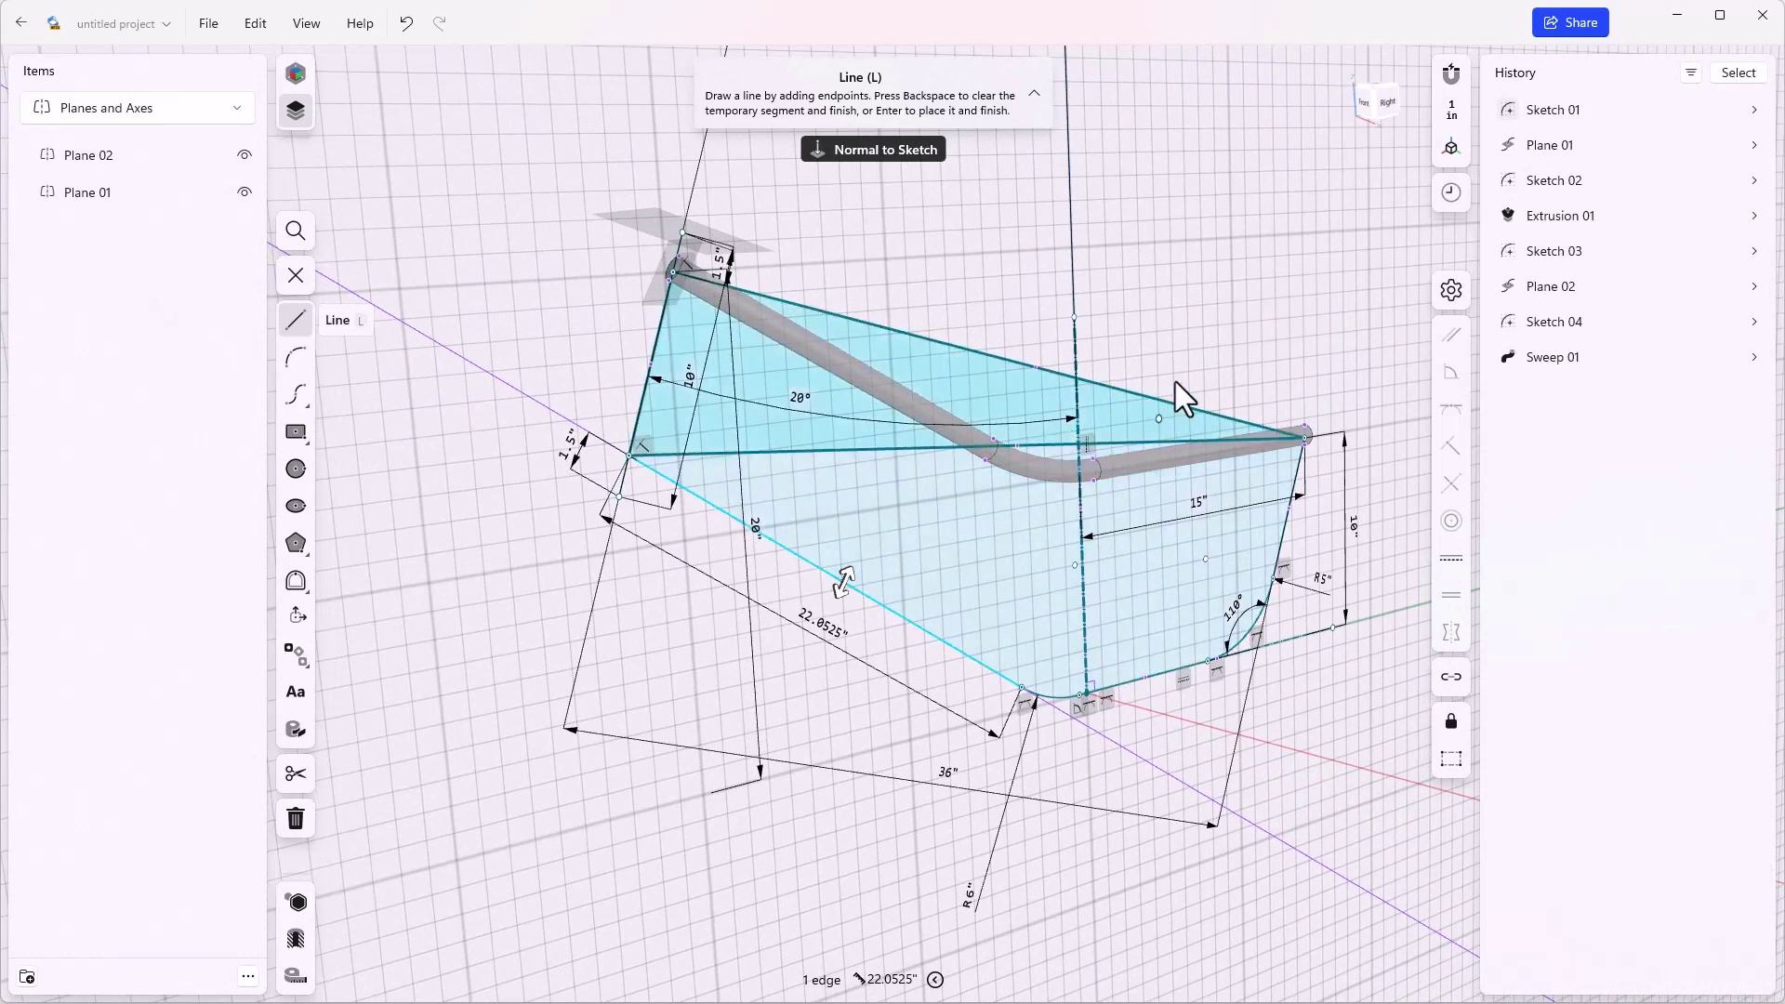
click(294, 276)
key(m)
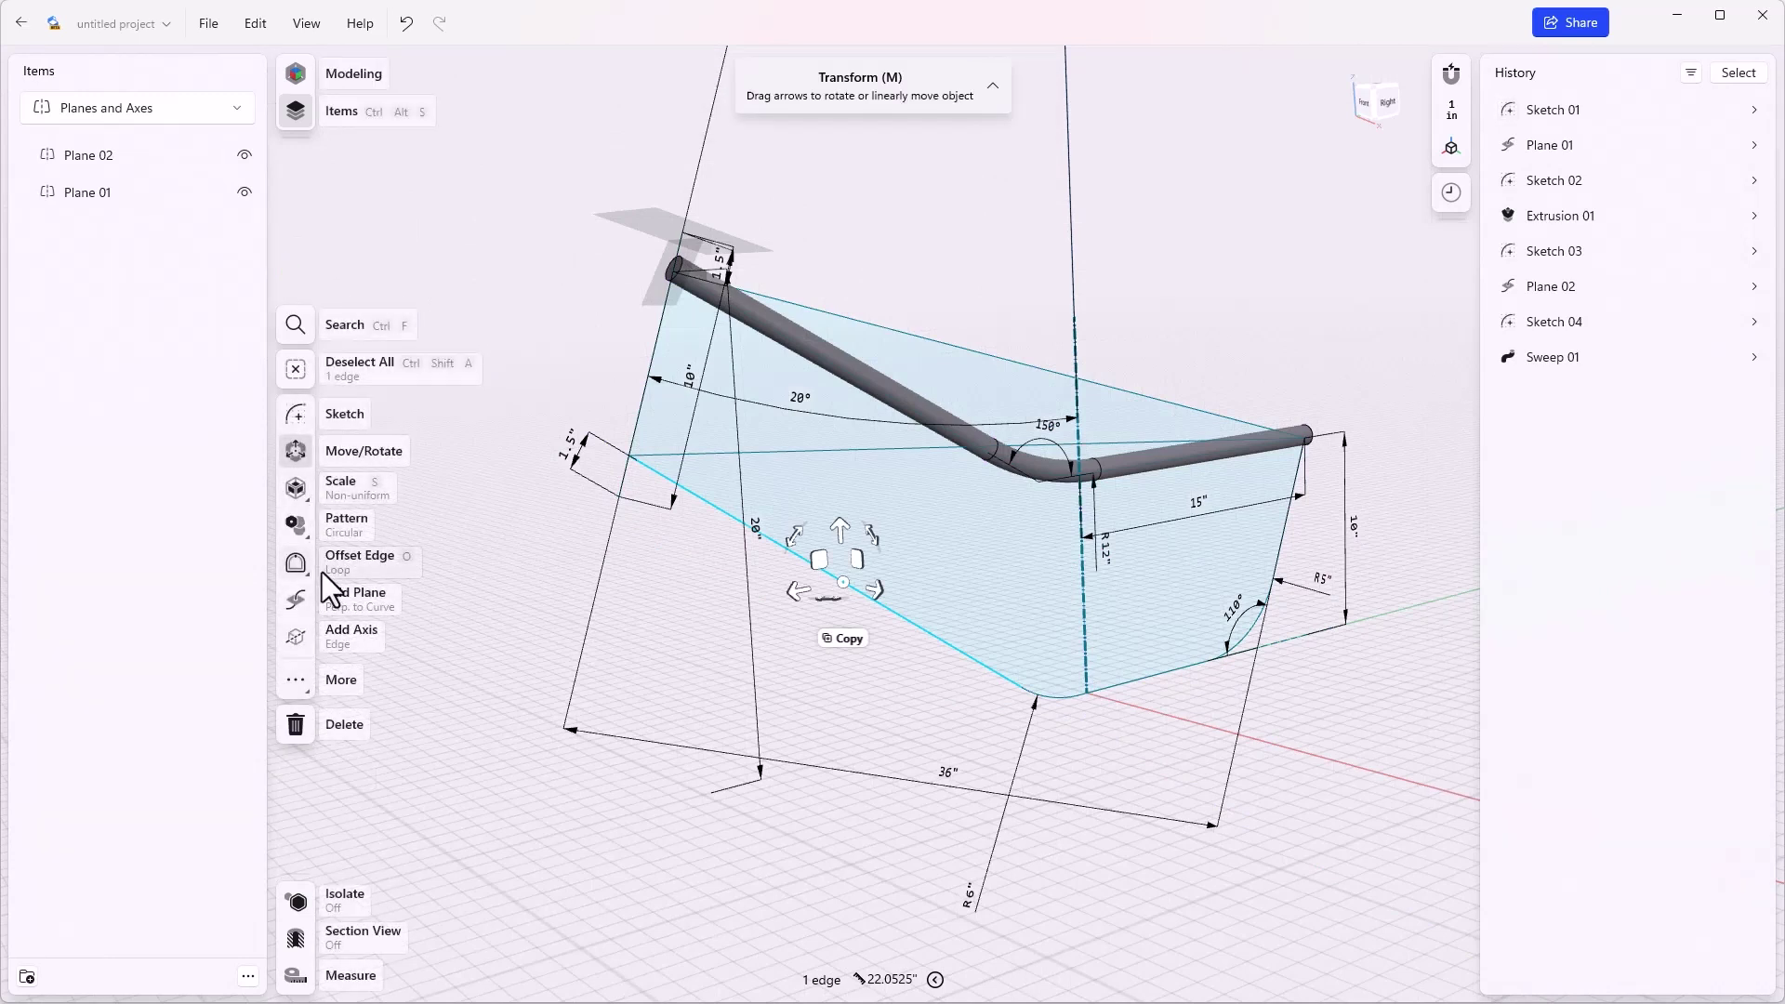
key(Escape)
Create a construction plane along the new diagonal line, angled 20° from the YZ plane.
click(299, 531)
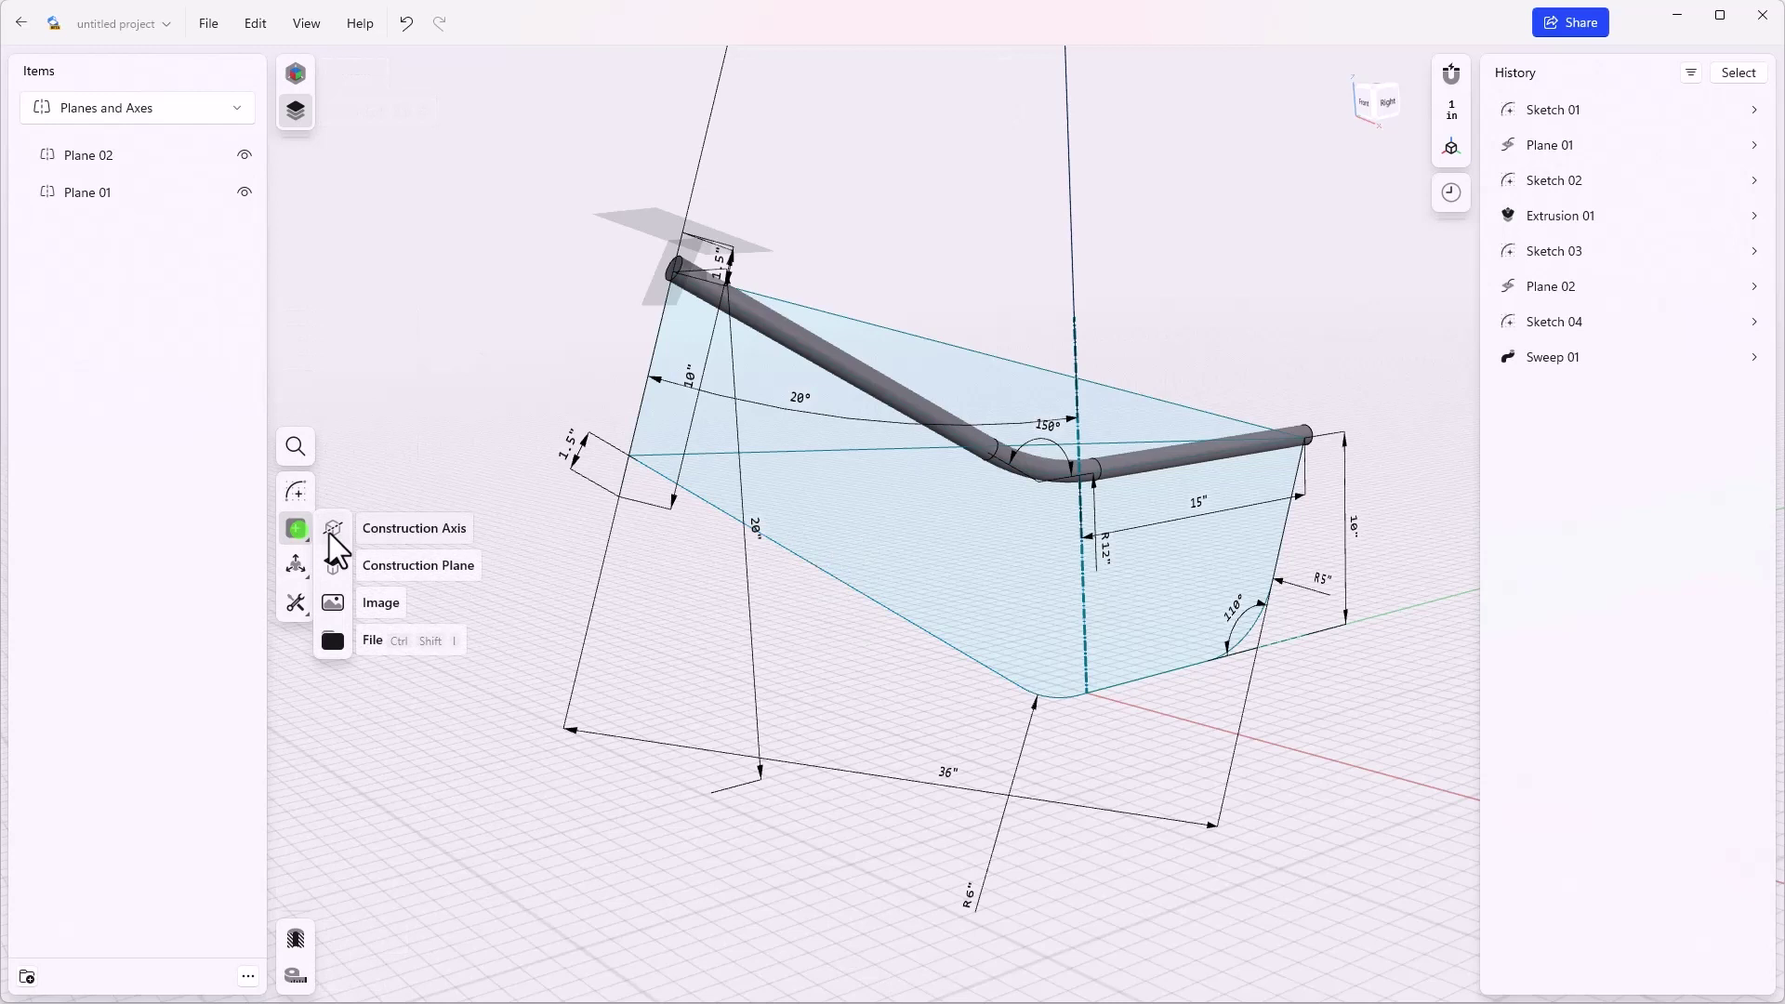
click(432, 560)
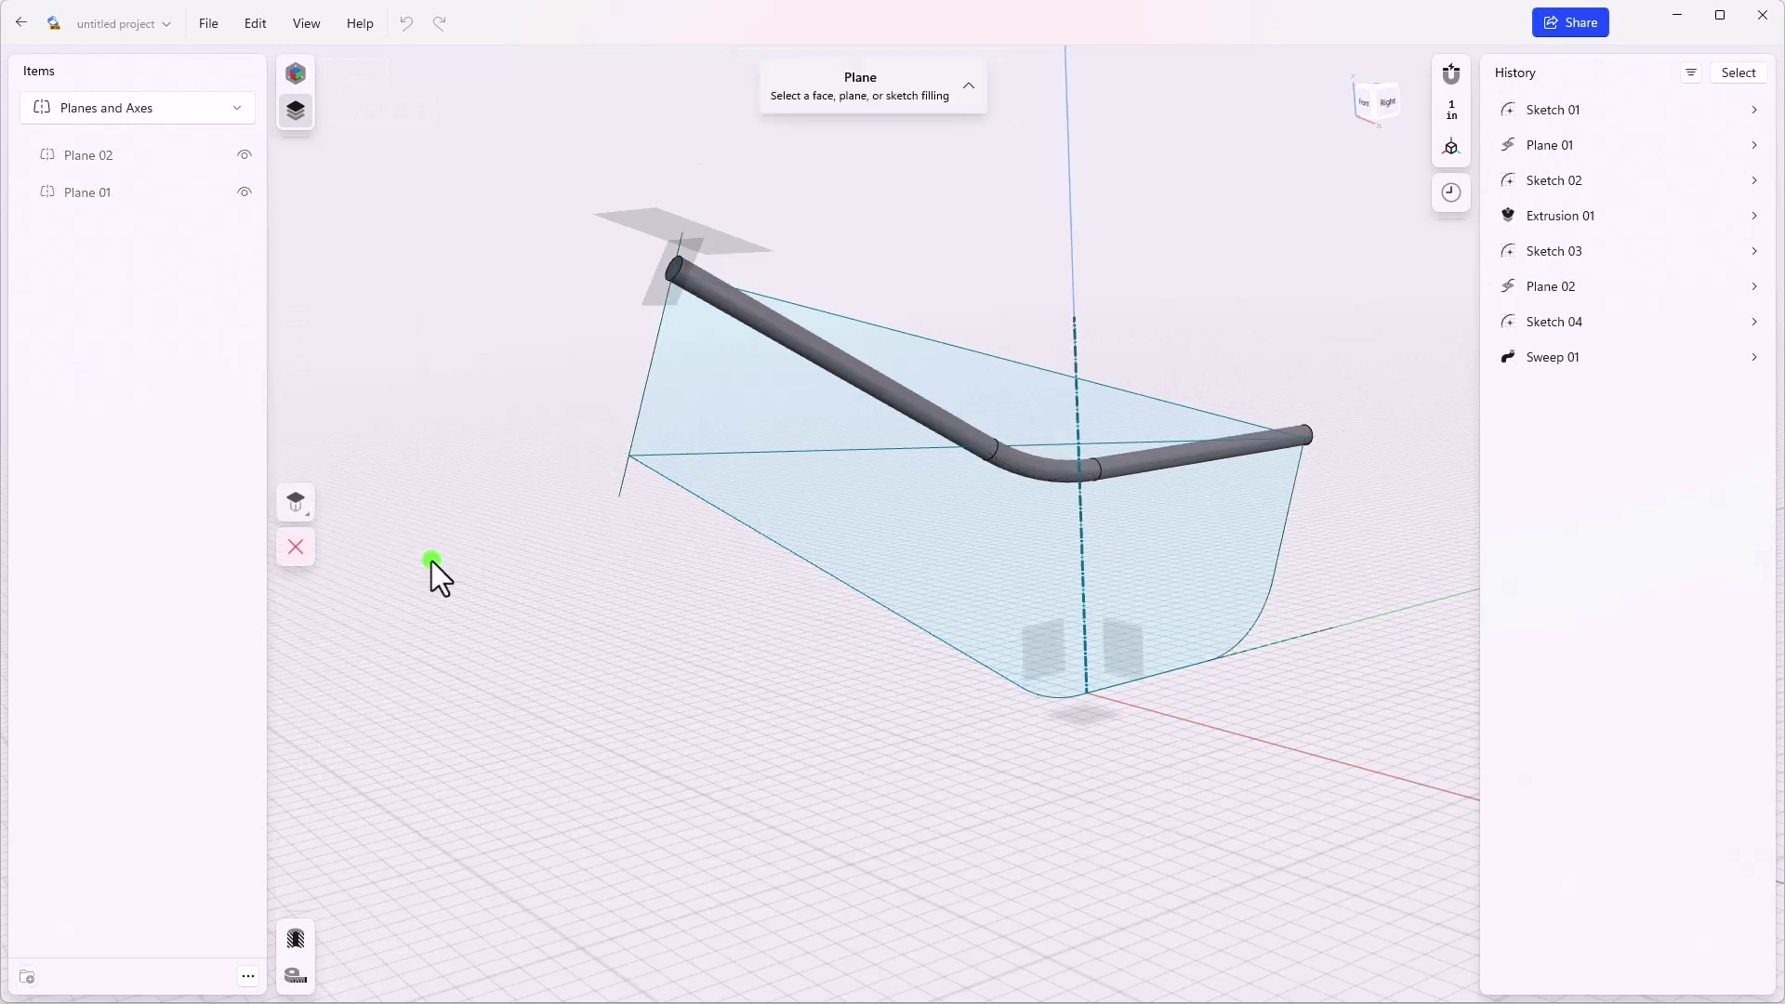
click(303, 500)
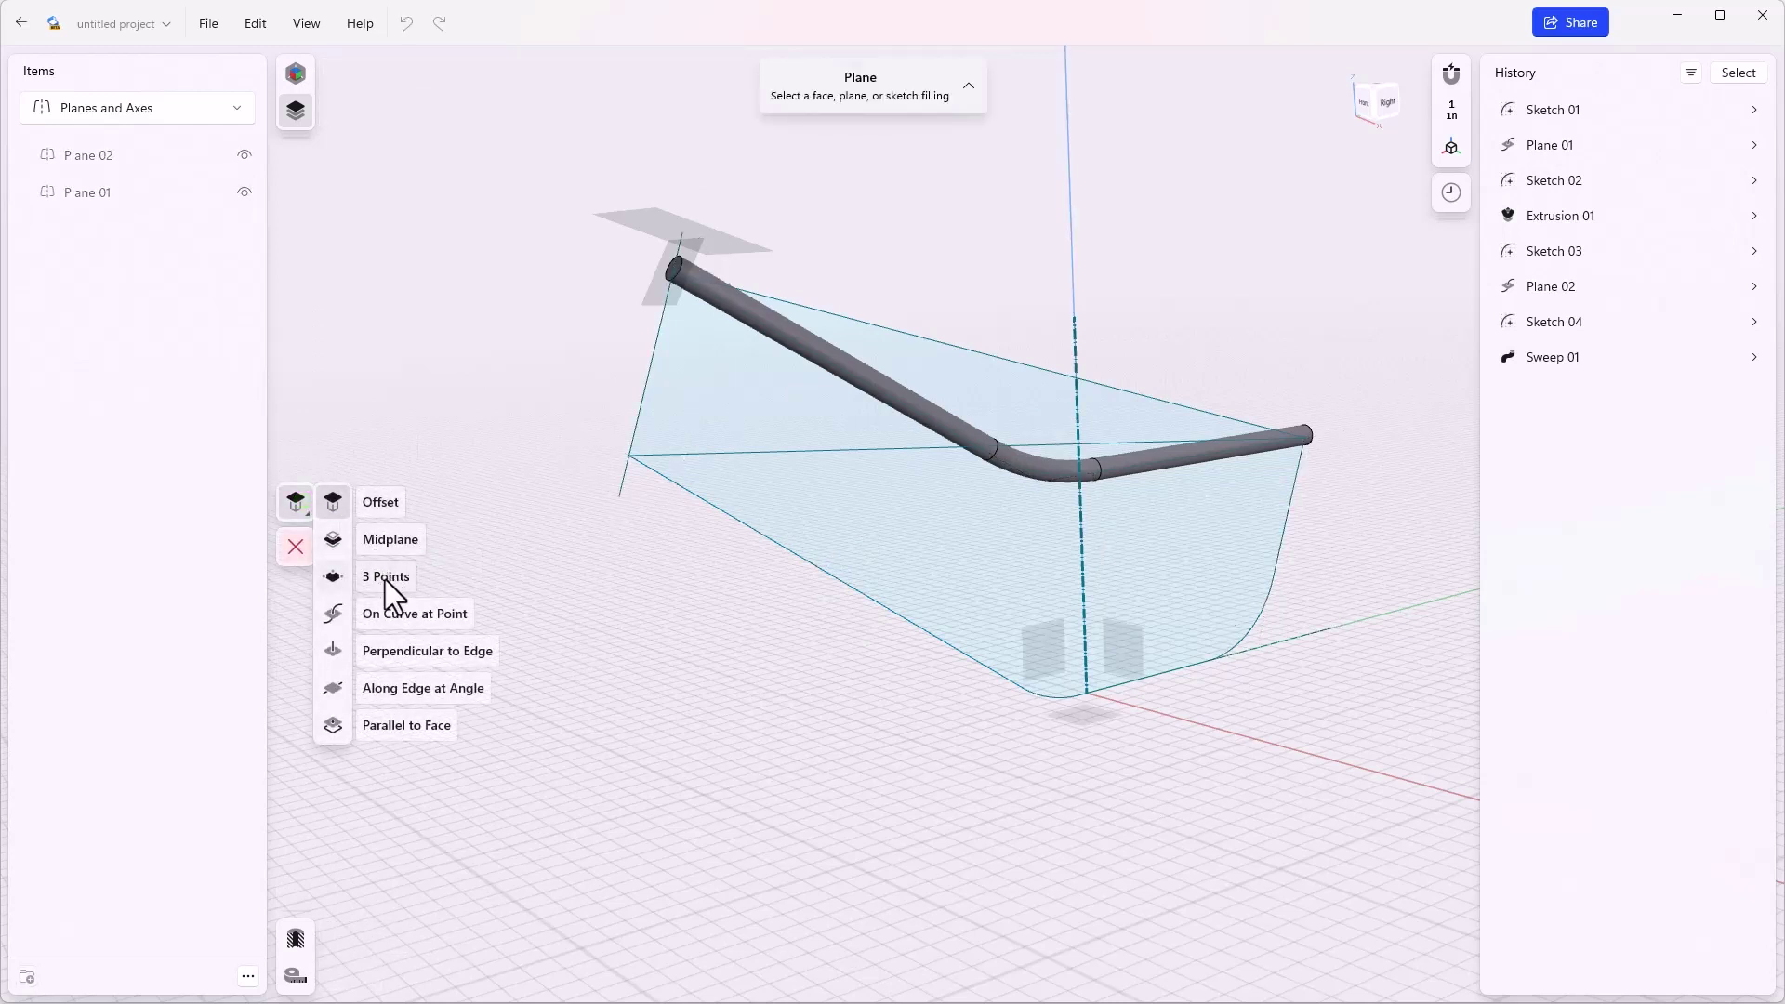
click(415, 689)
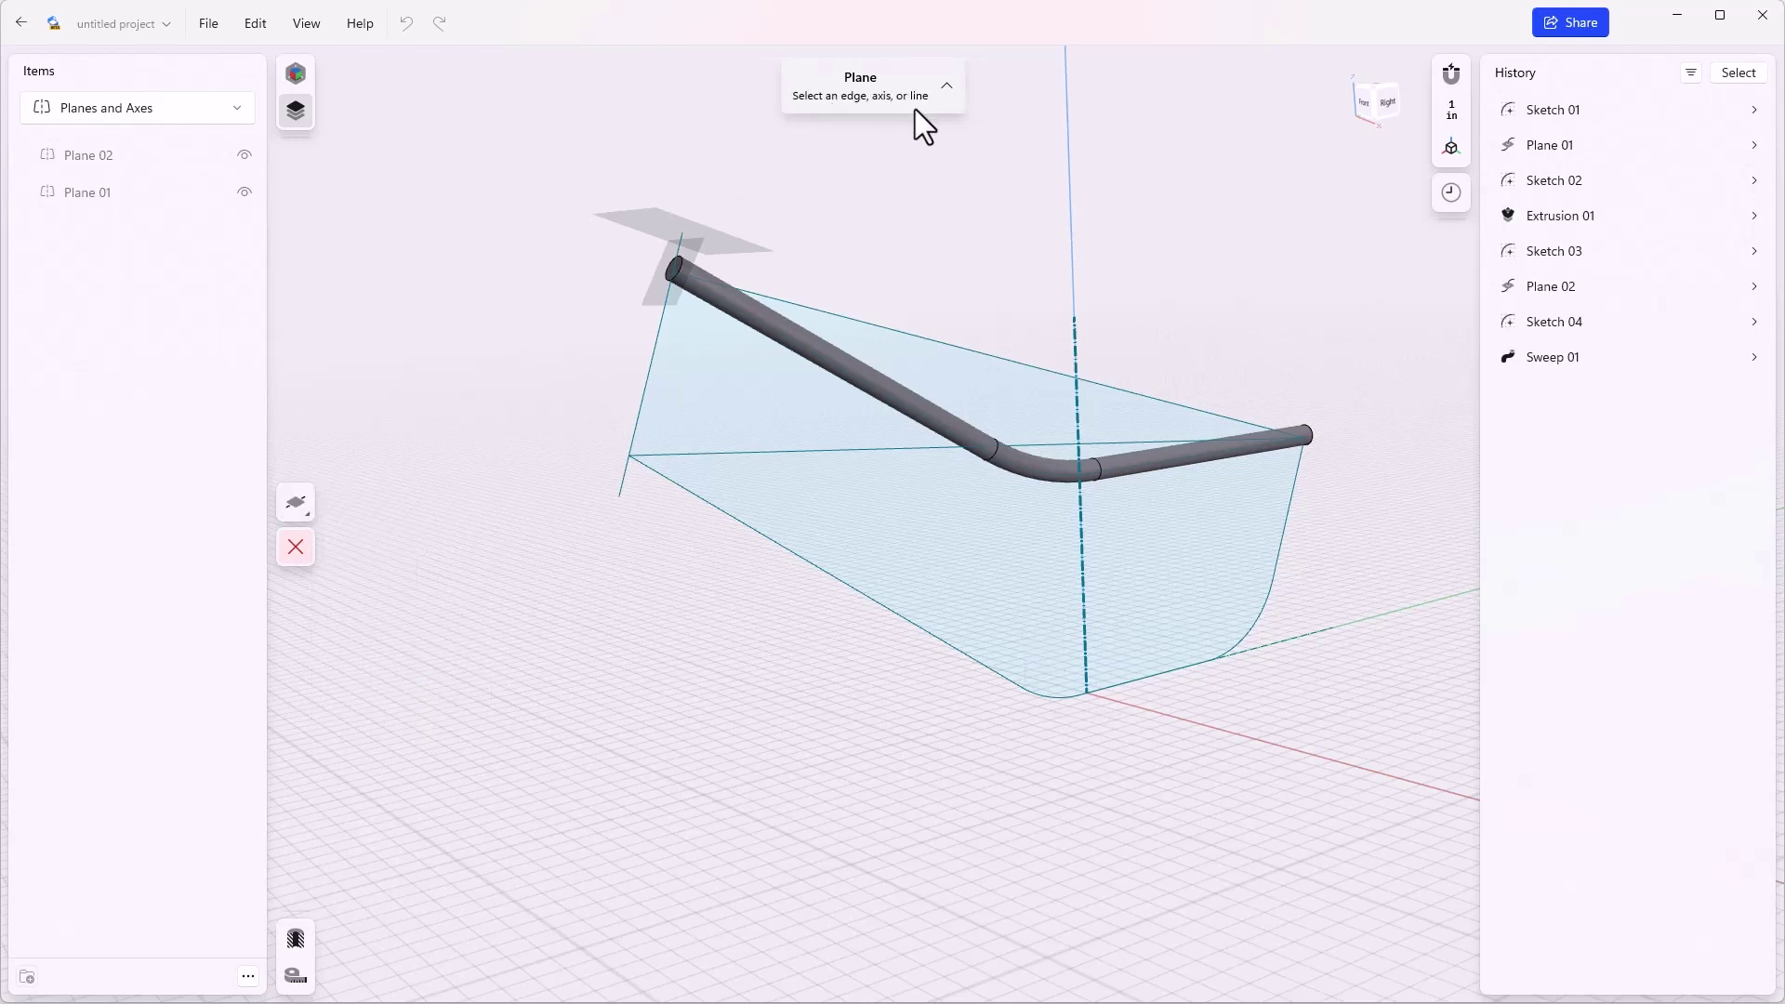
click(861, 454)
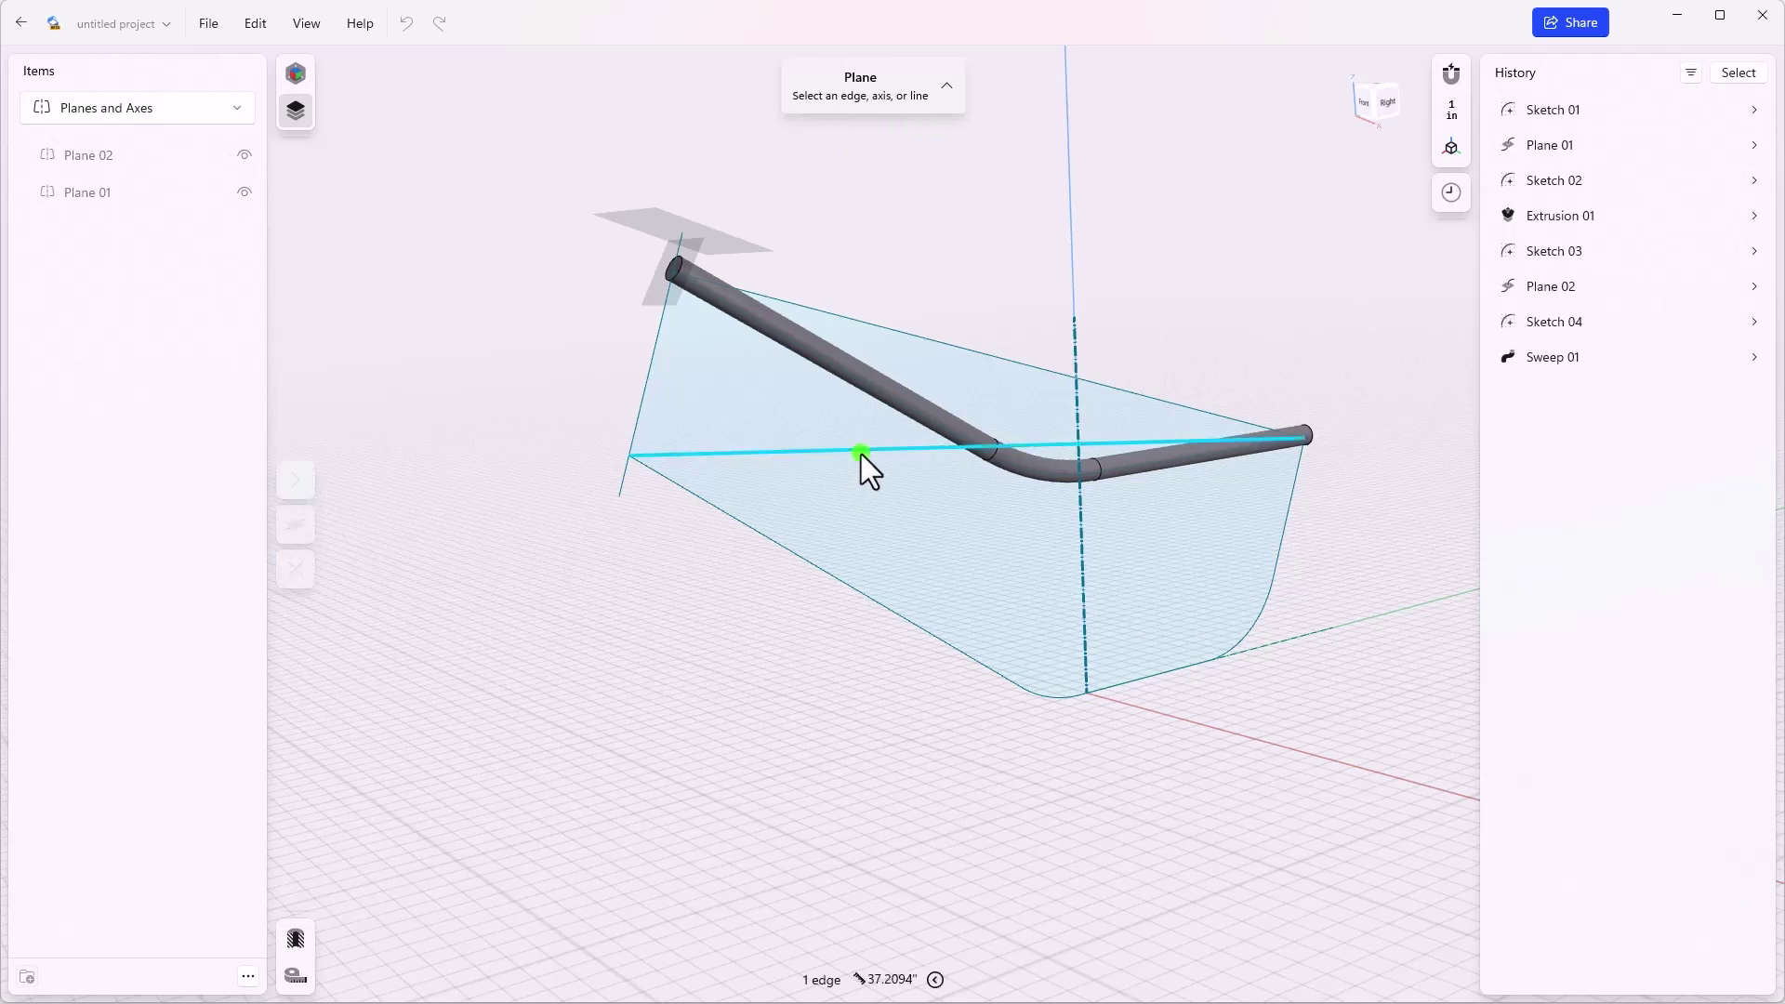
click(307, 482)
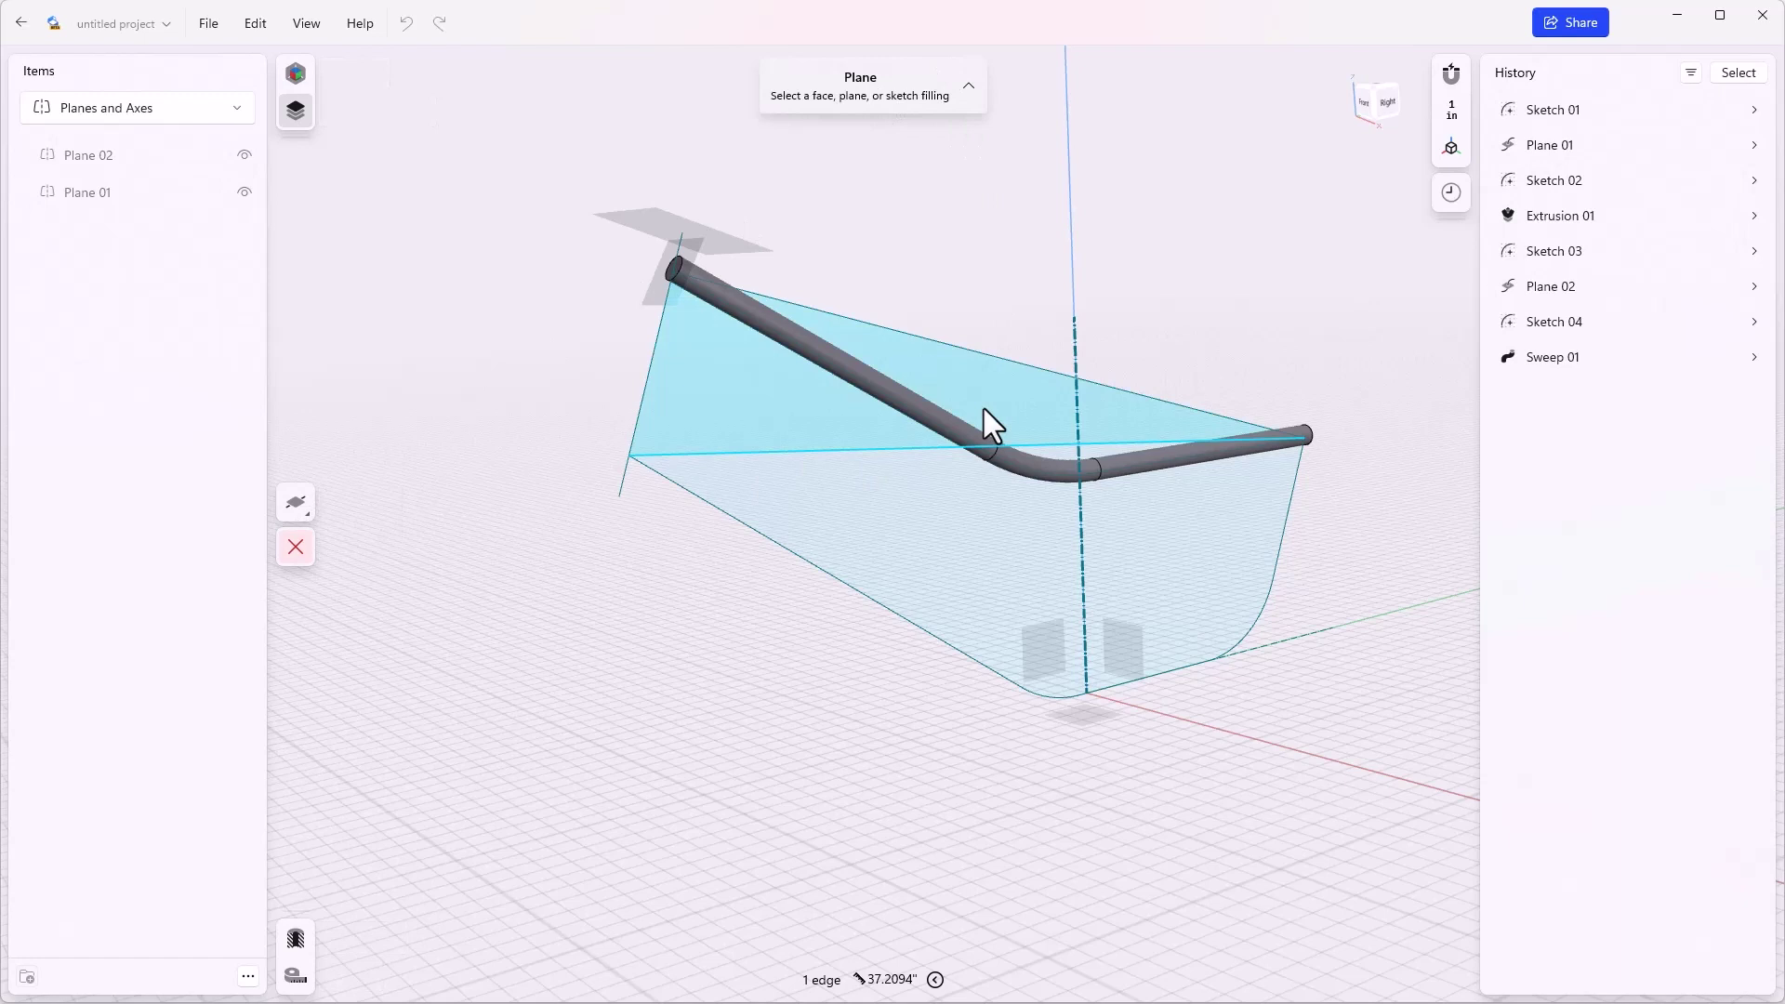
click(1044, 645)
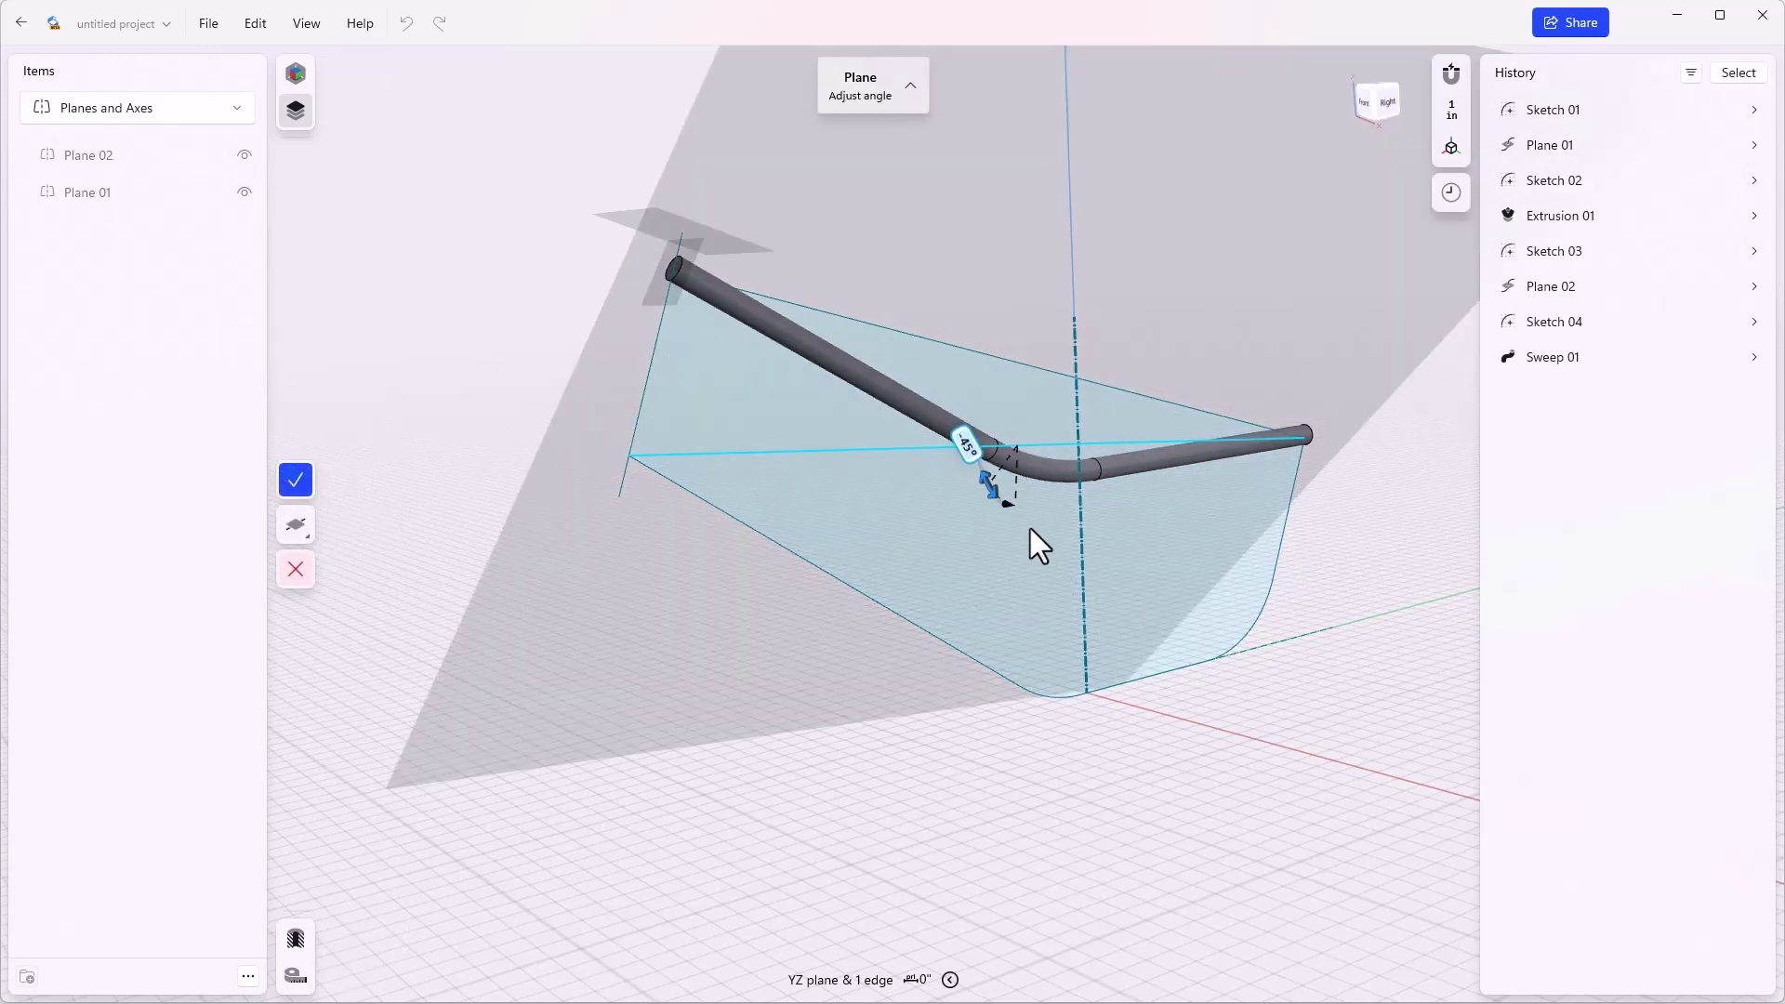
right_drag(1030, 528, 995, 519)
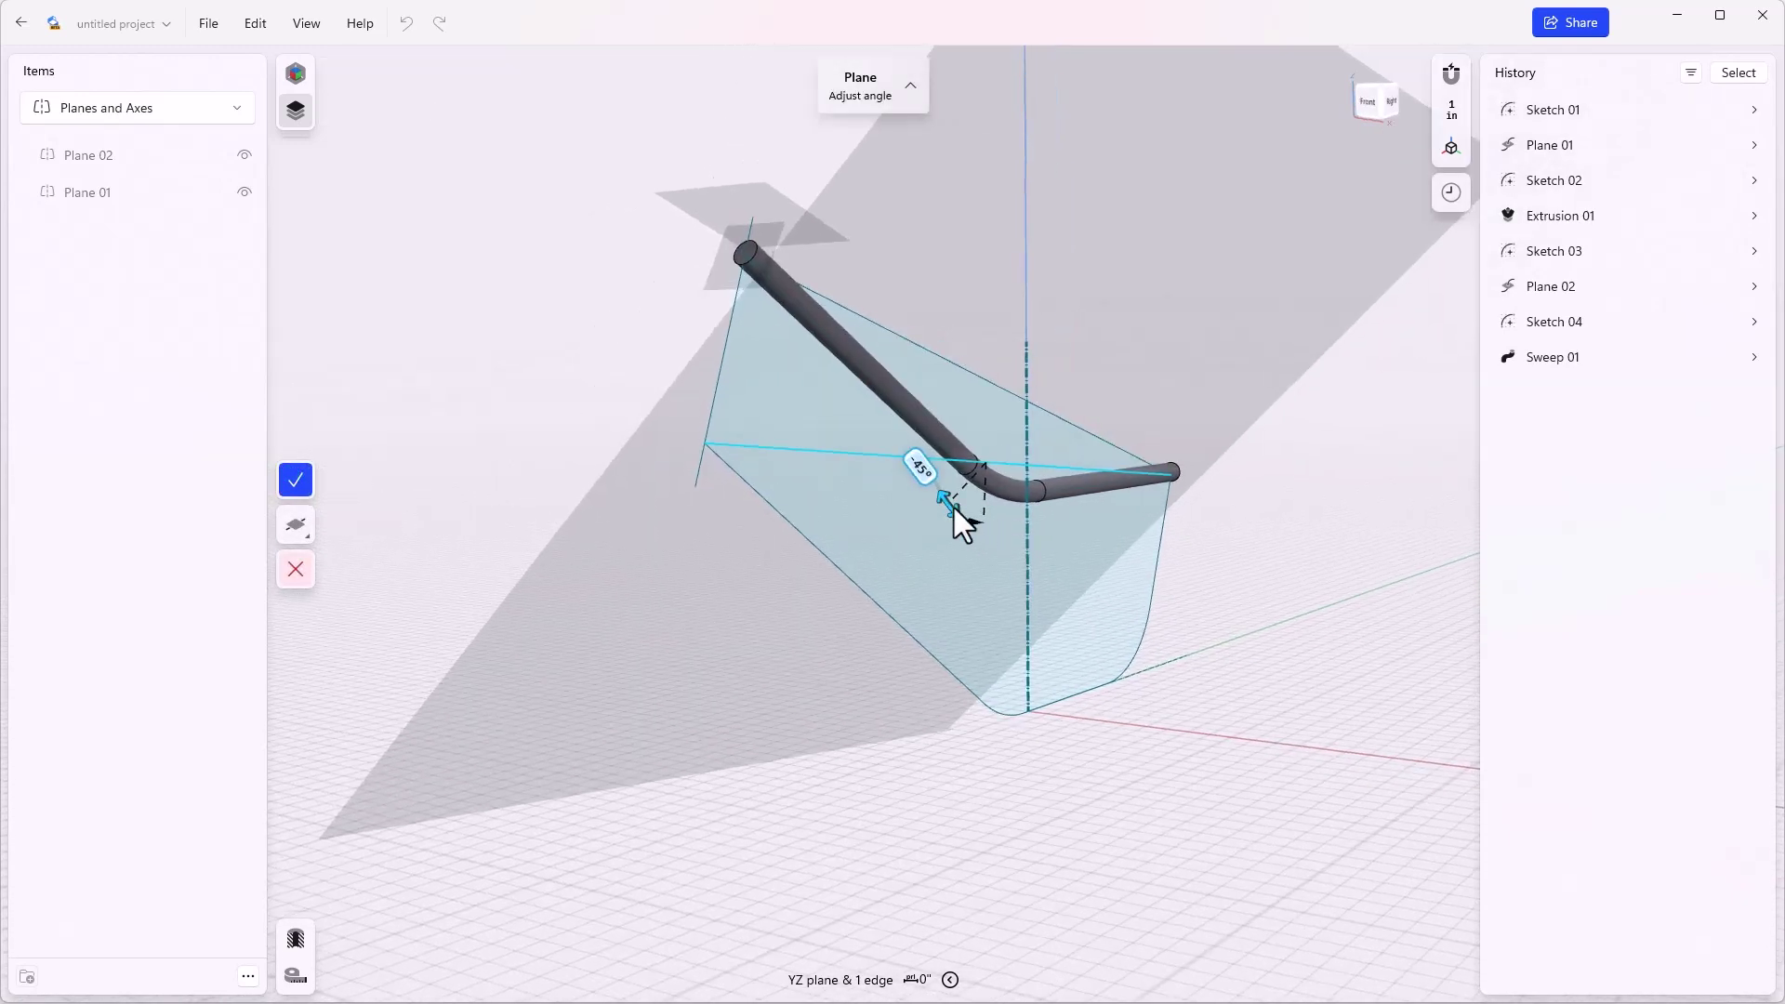
drag(951, 505, 1106, 558)
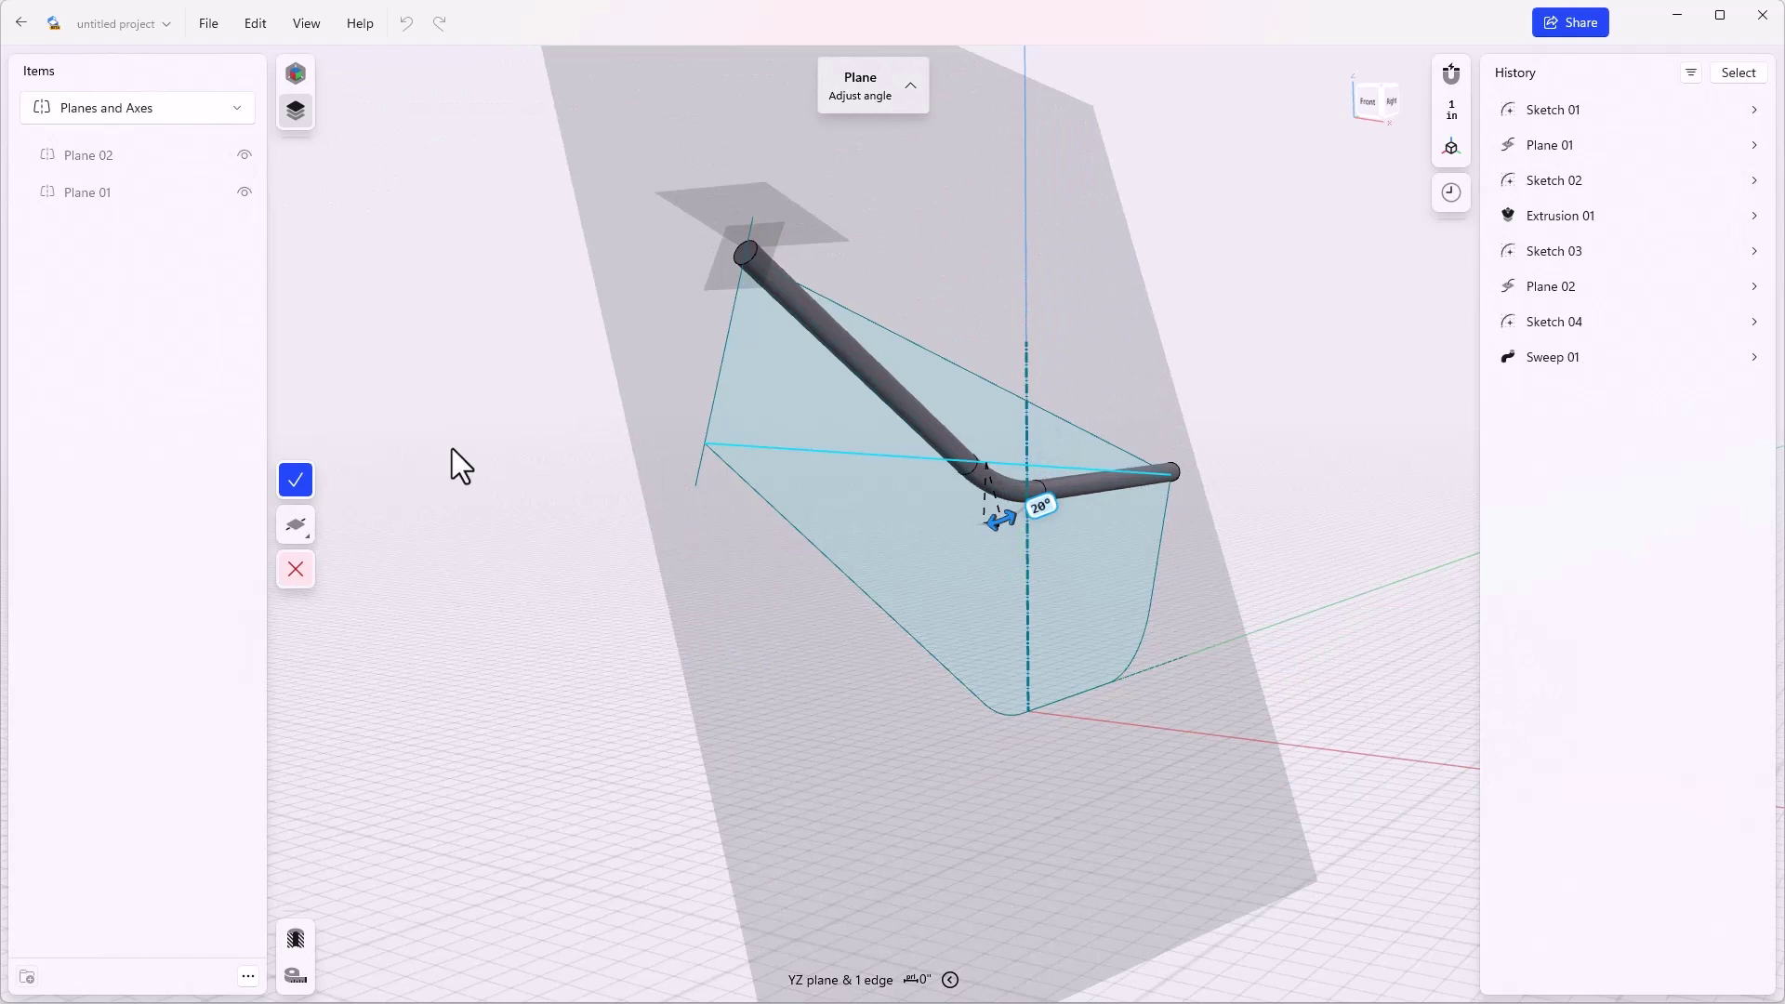
click(294, 481)
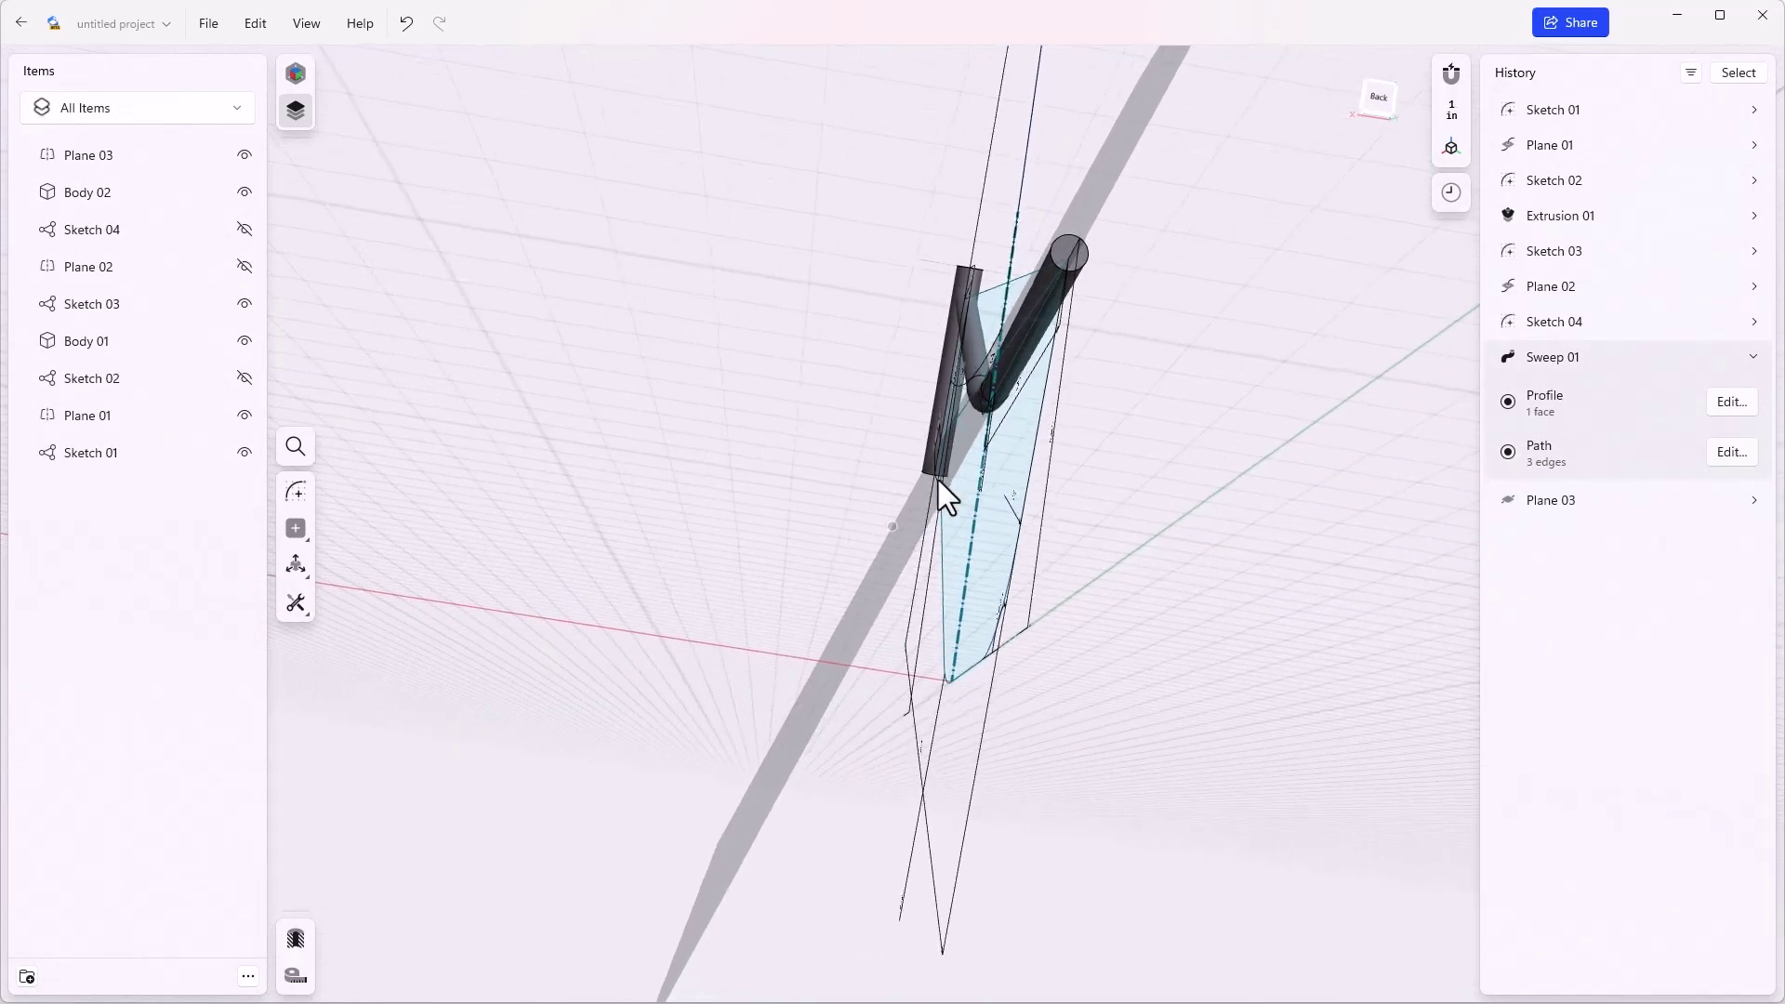
Extrude the sketch region below the diagonal line as a new body up to the 20° angled plane.
right_drag(868, 617, 1296, 699)
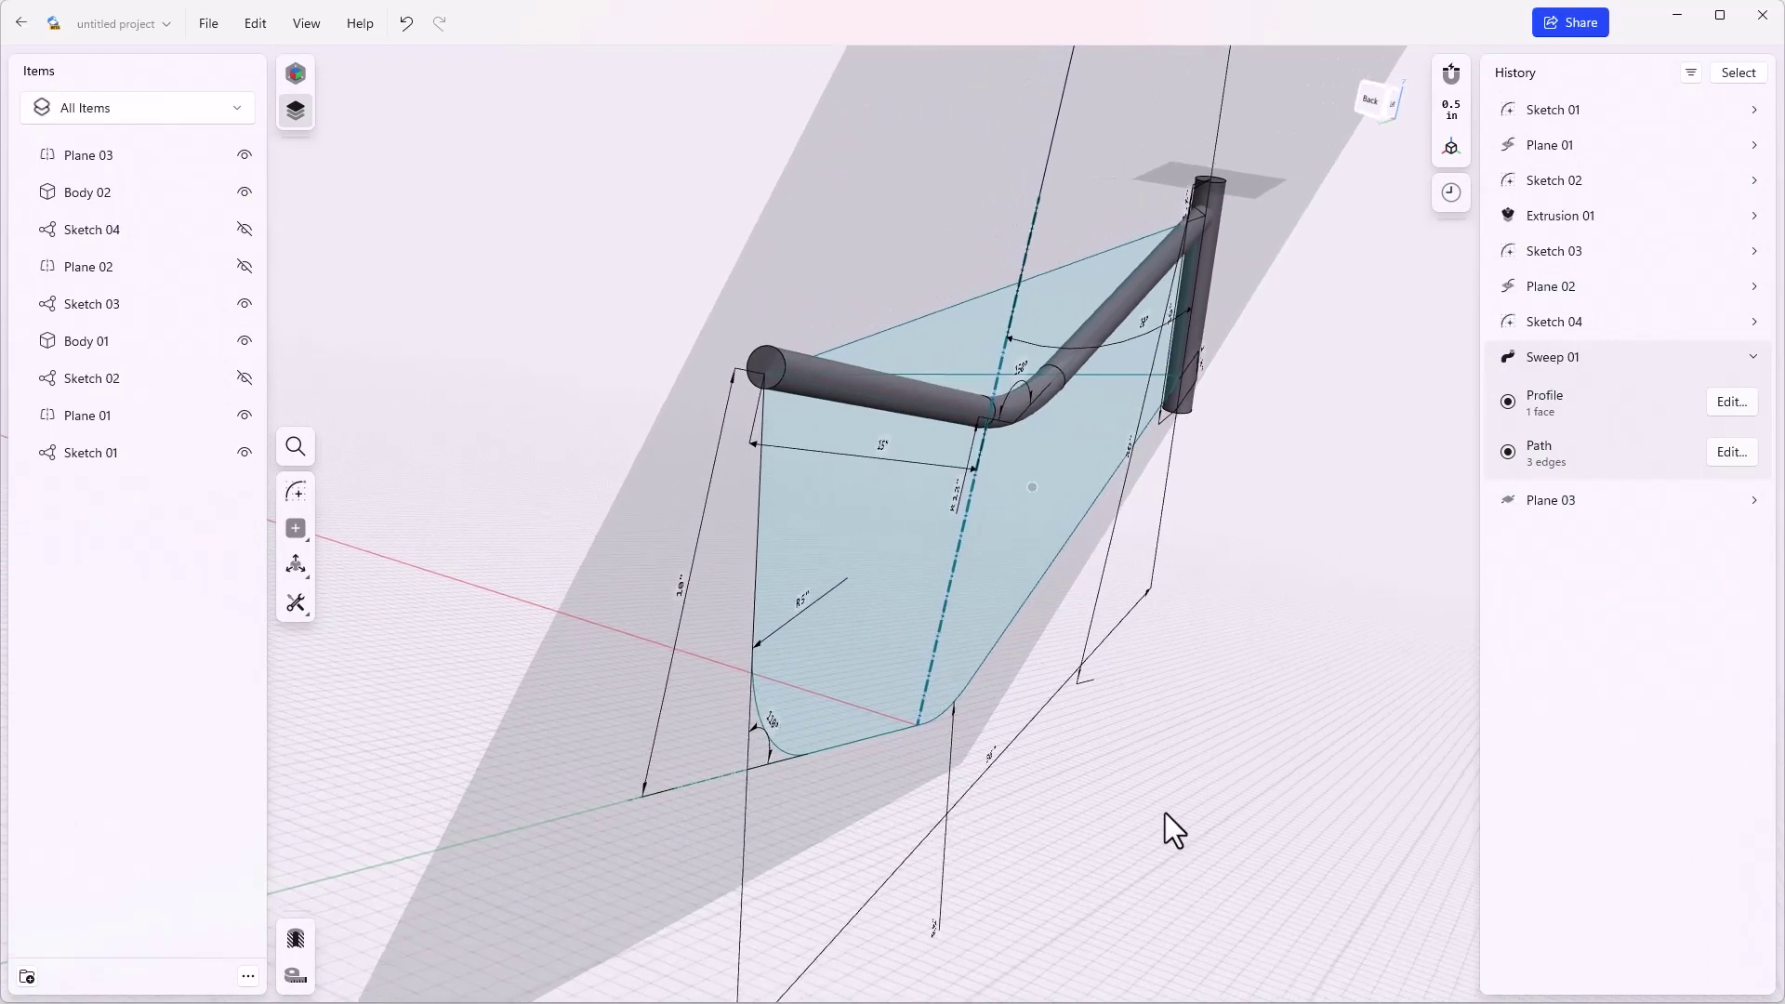
click(1006, 604)
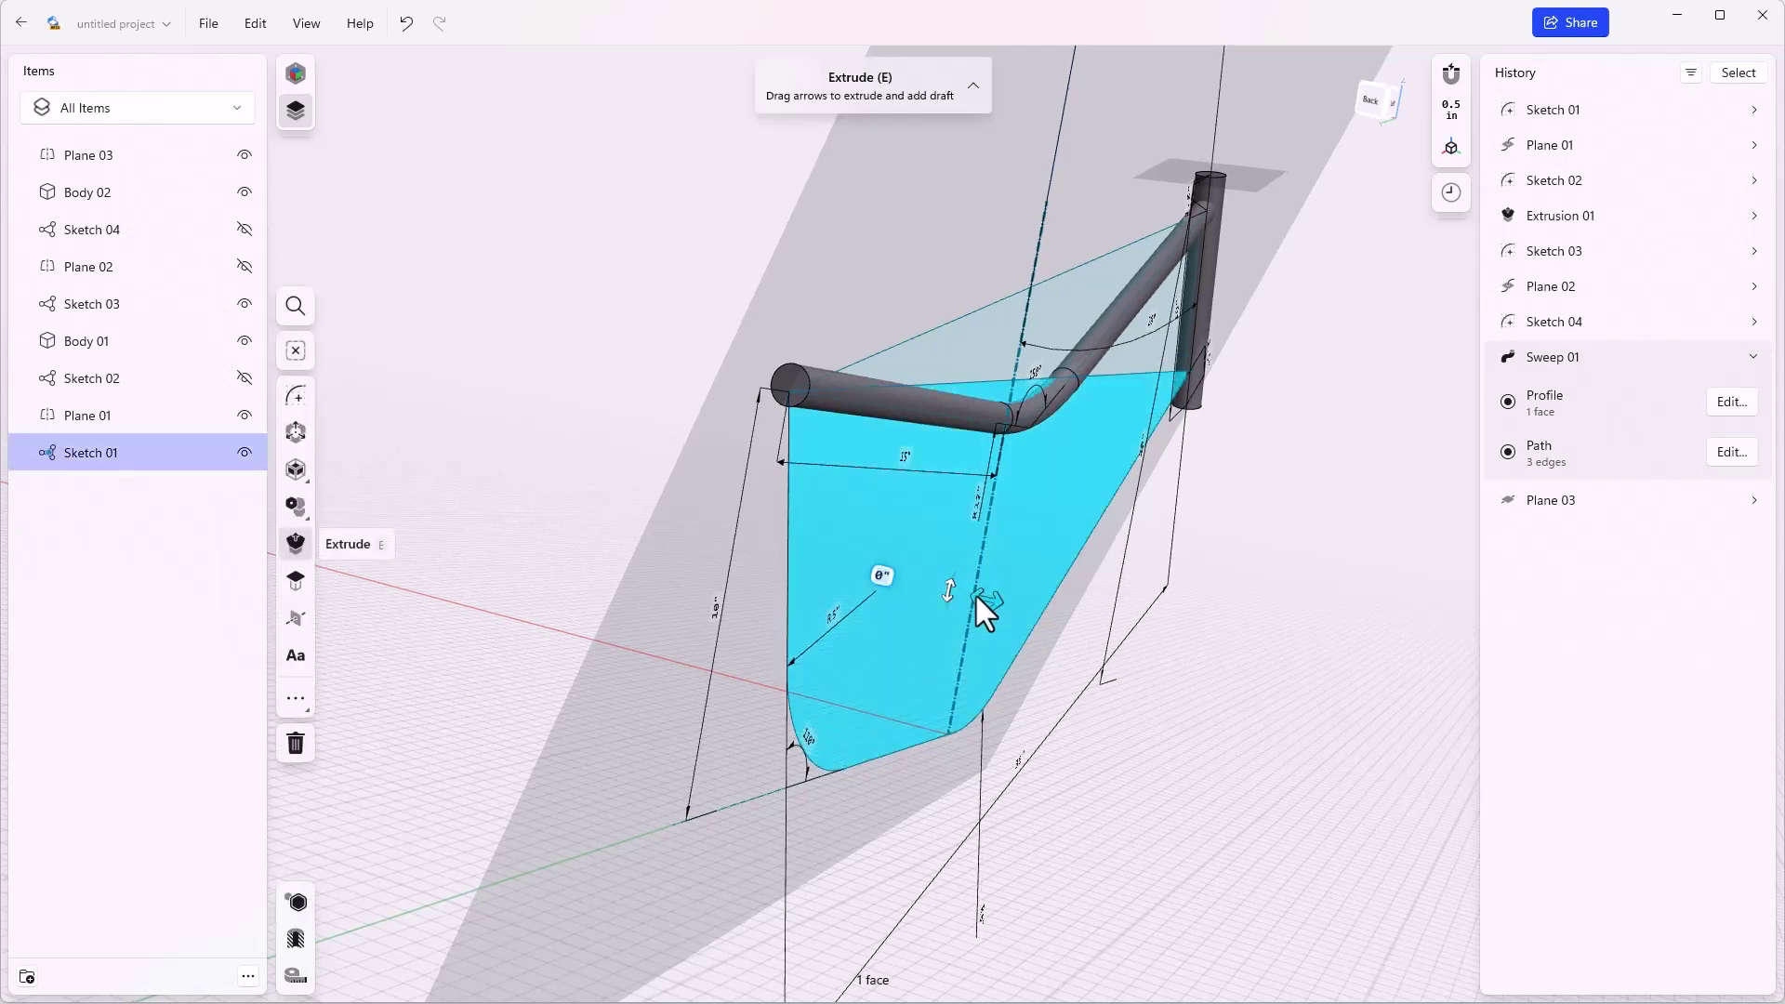
drag(976, 594, 677, 671)
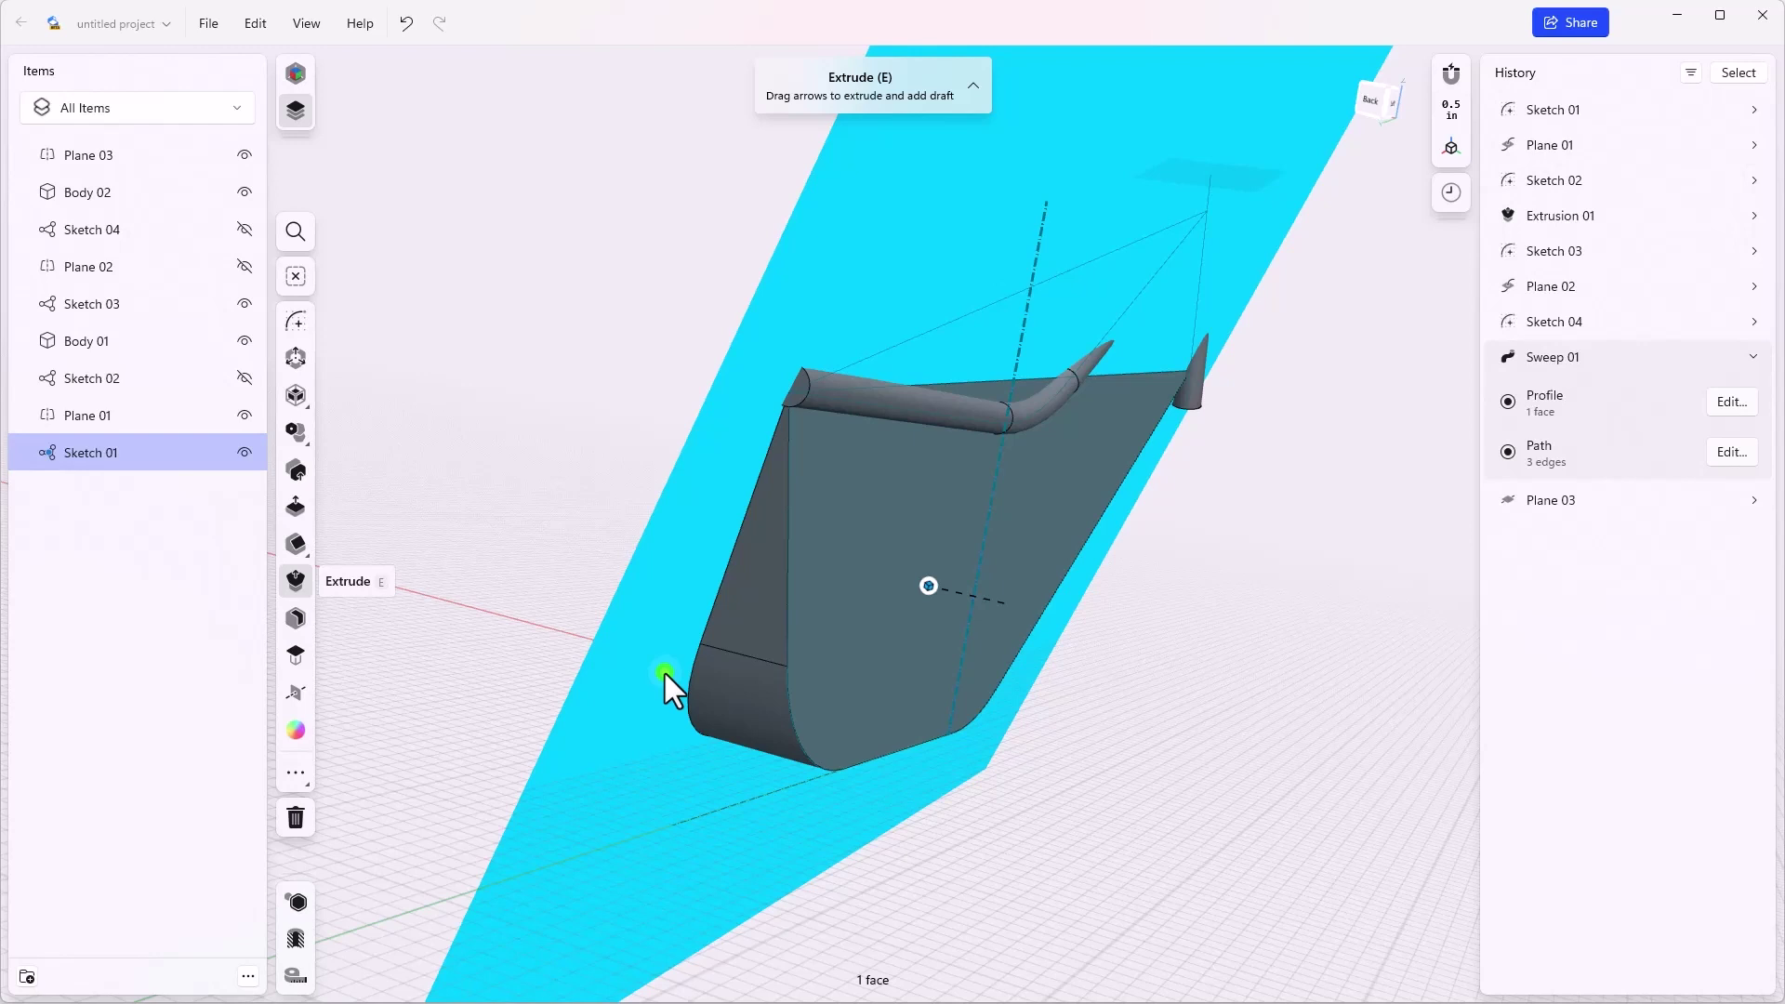
drag(664, 672, 664, 671)
right_drag(735, 742, 1275, 540)
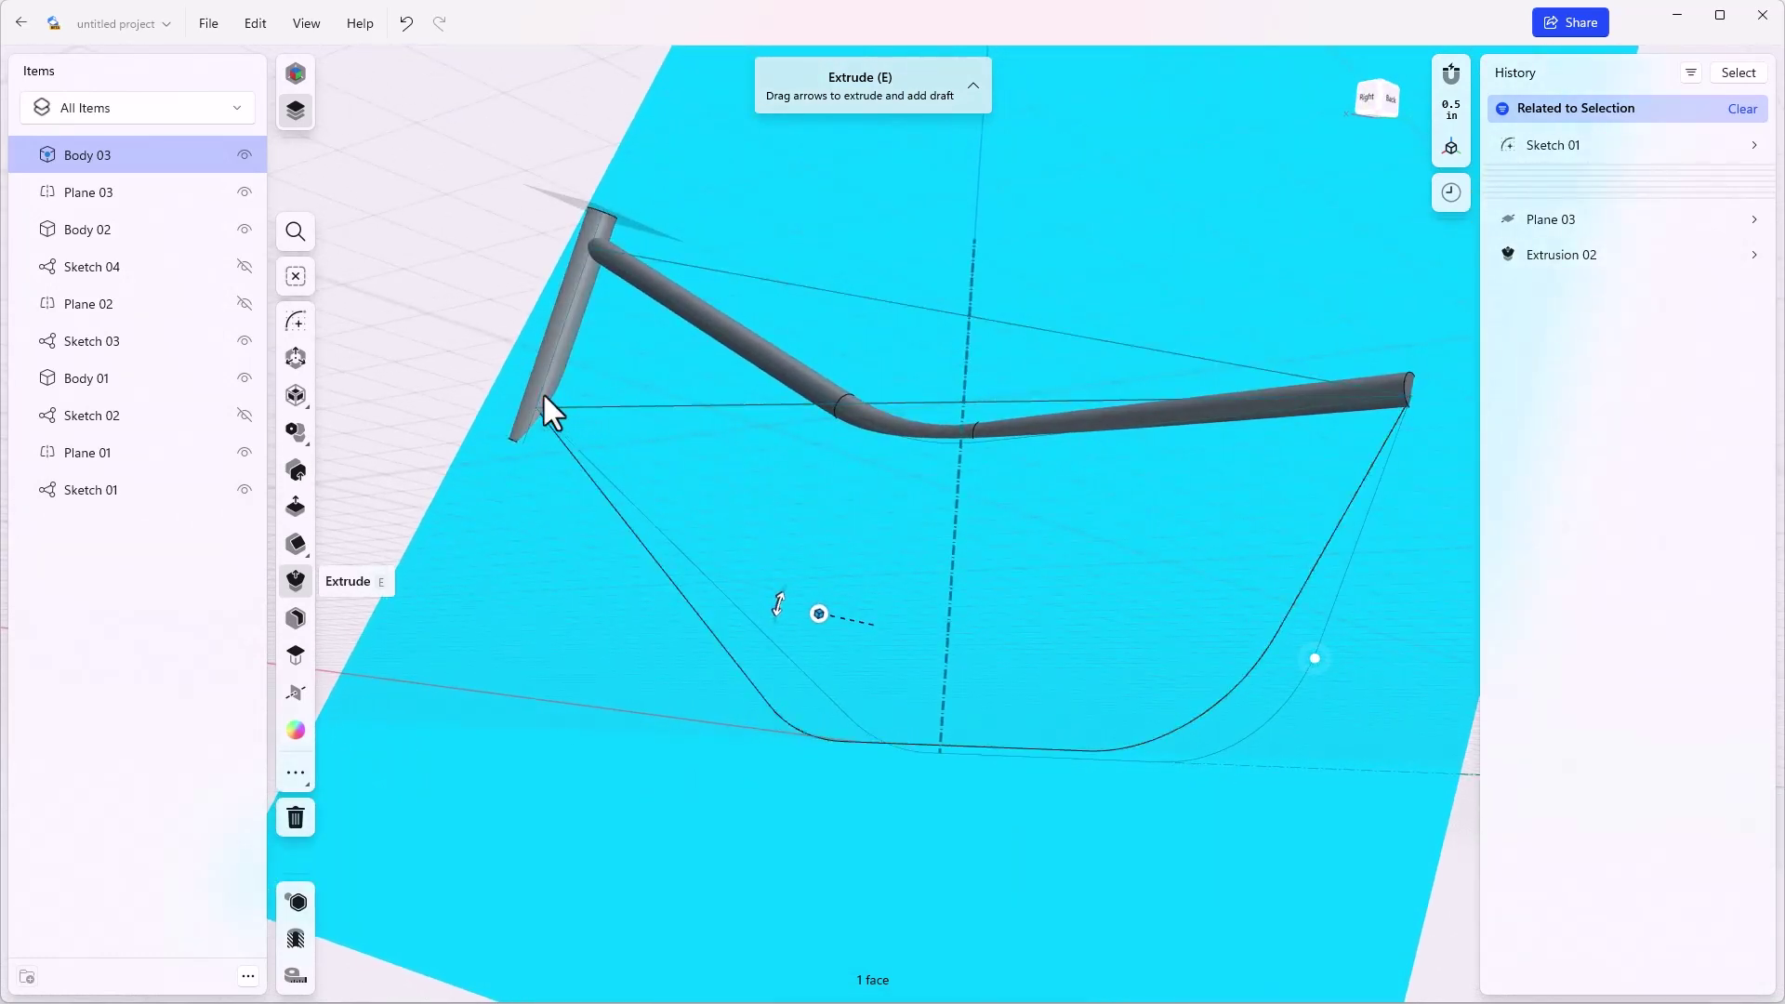
mouse_move(791, 734)
right_down()
mouse_move(880, 800)
mouse_move(379, 361)
right_up()
click(380, 360)
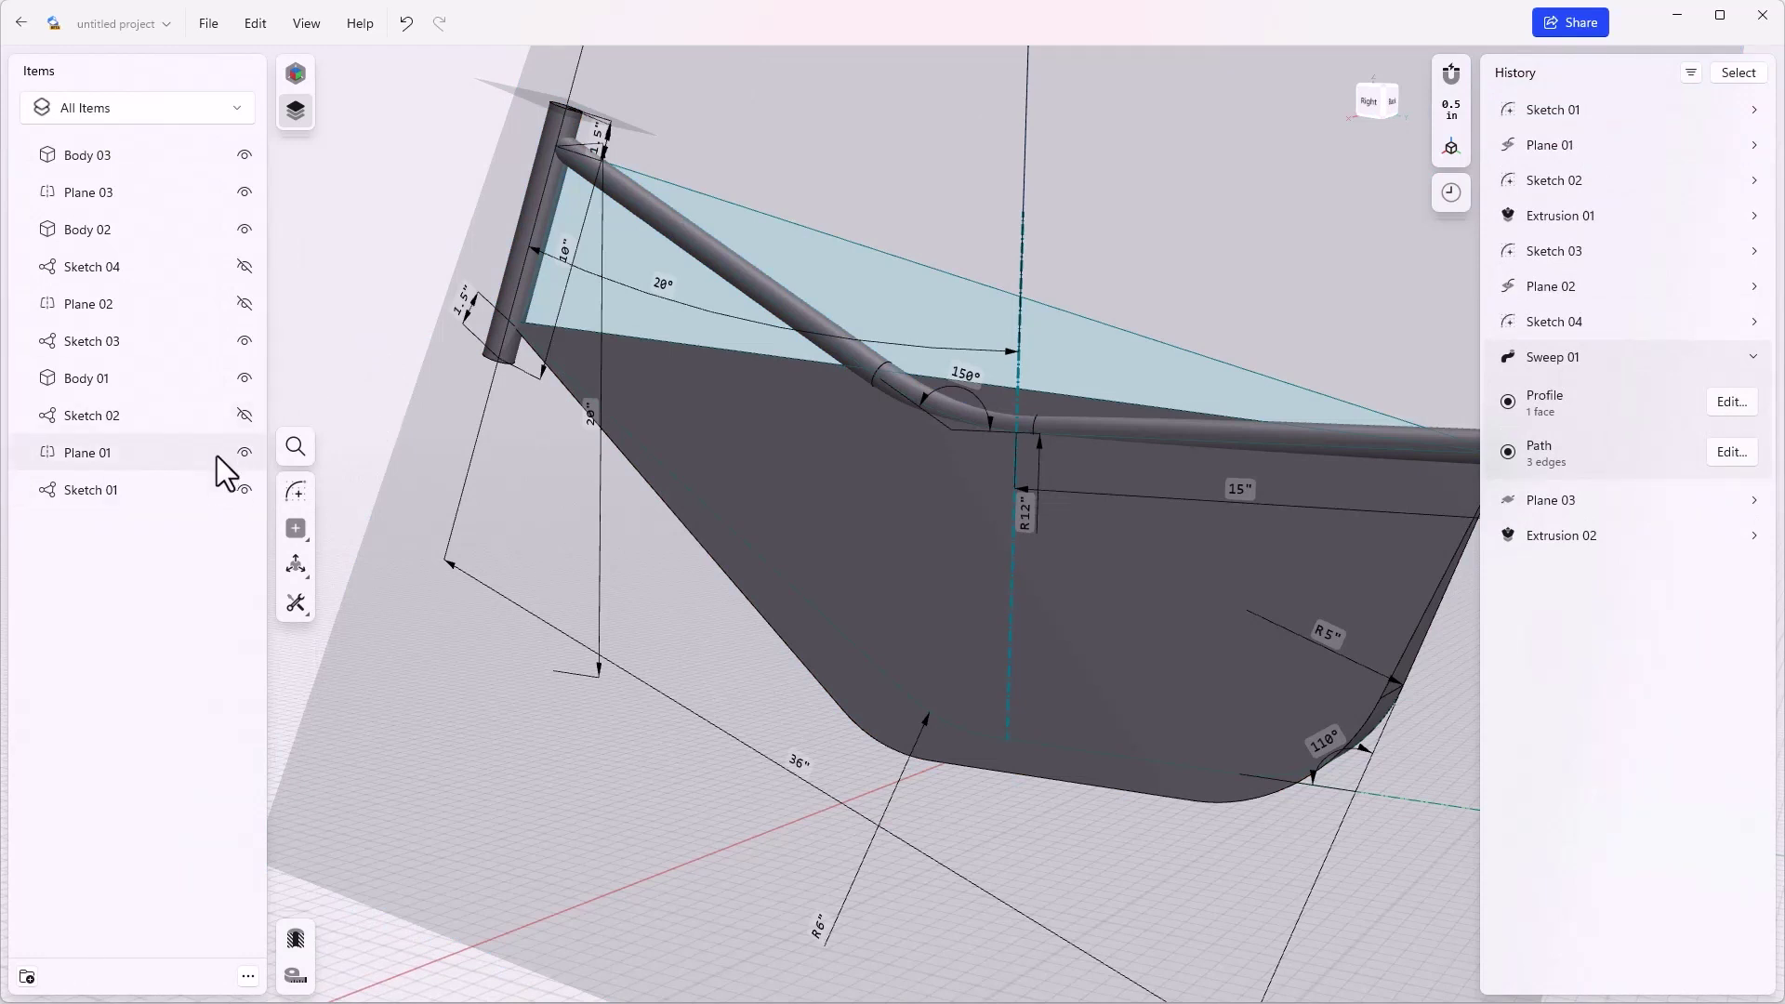
Hide Body 01 and Plane 03.
click(242, 378)
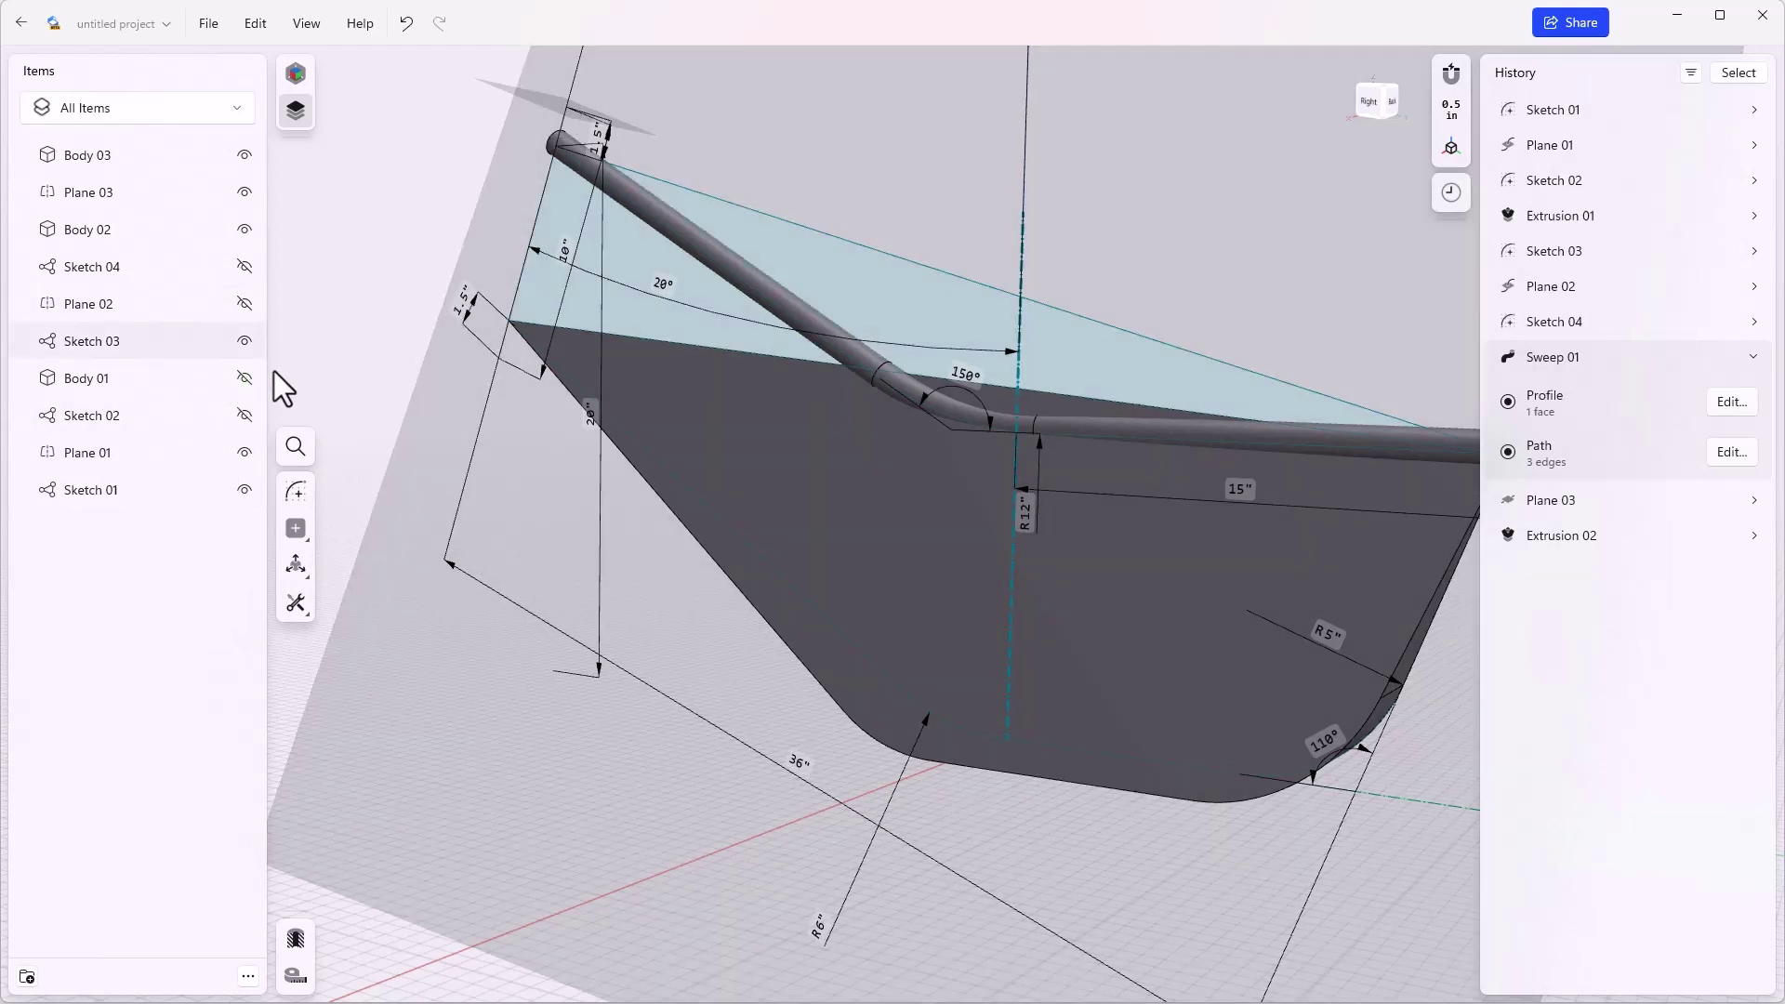
click(242, 193)
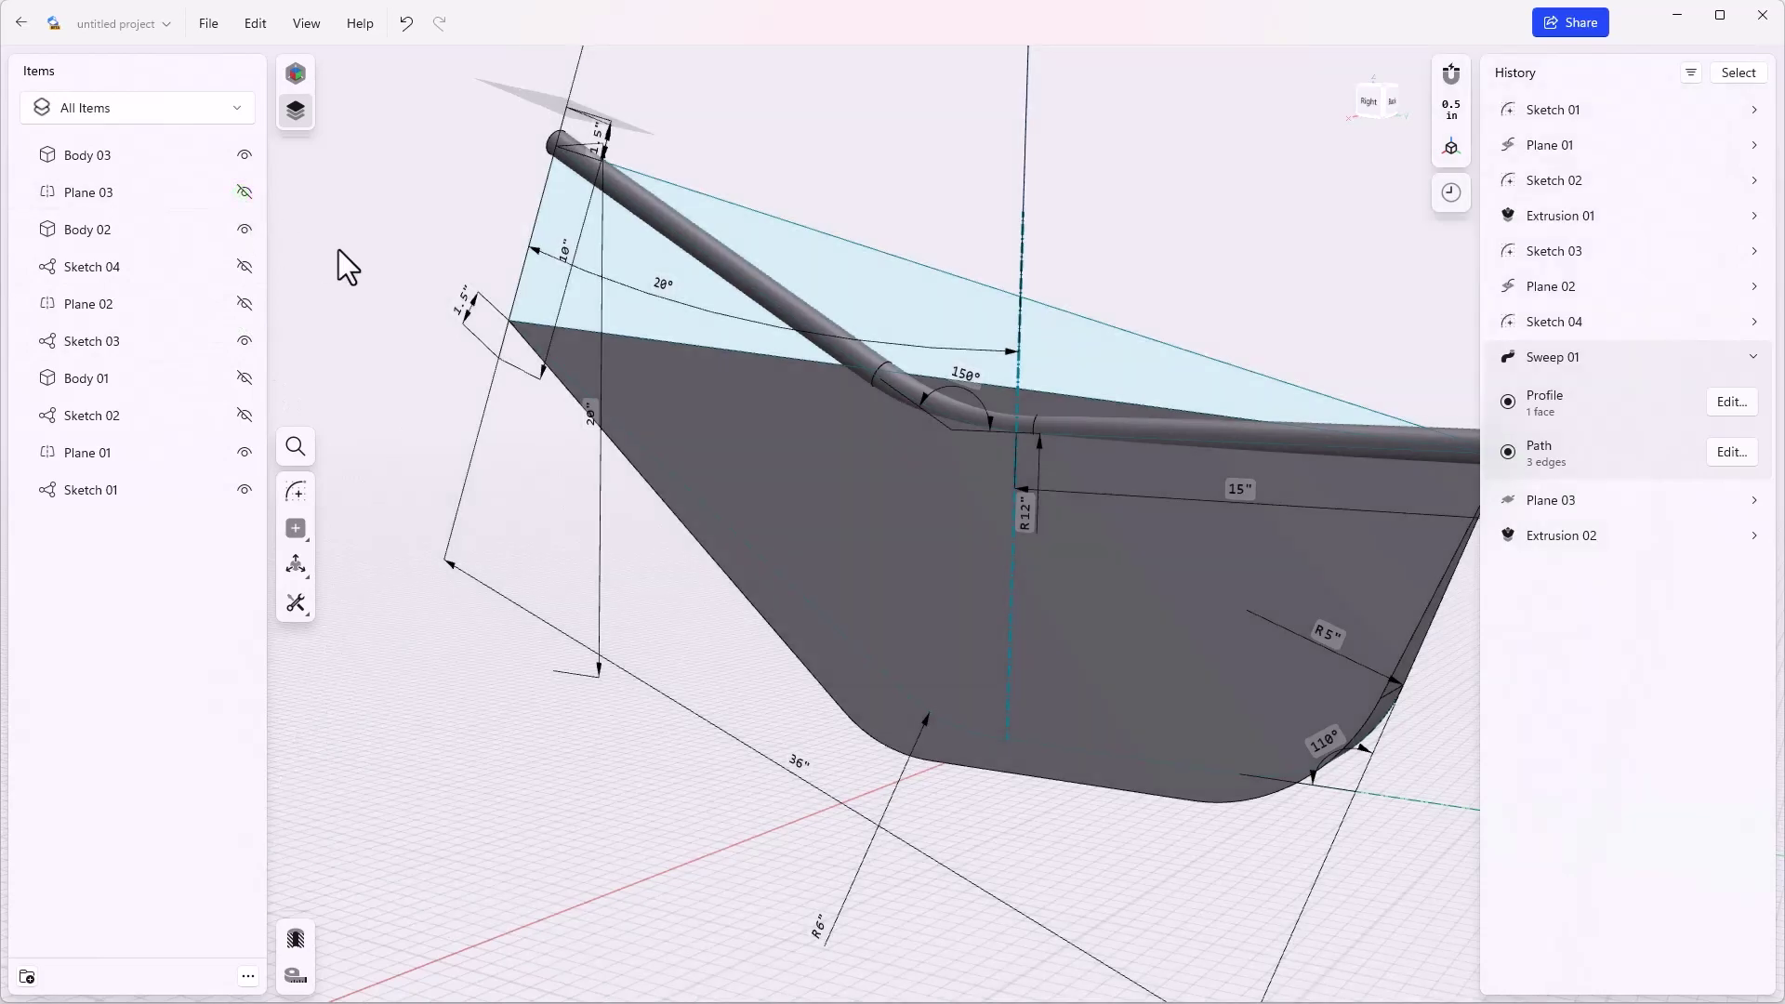
Create a construction plane perpendicular to the extruded body's long slanted edge at its pointed corner, and sketch a 1-inch-diameter circle centred there.
right_drag(338, 249, 371, 479)
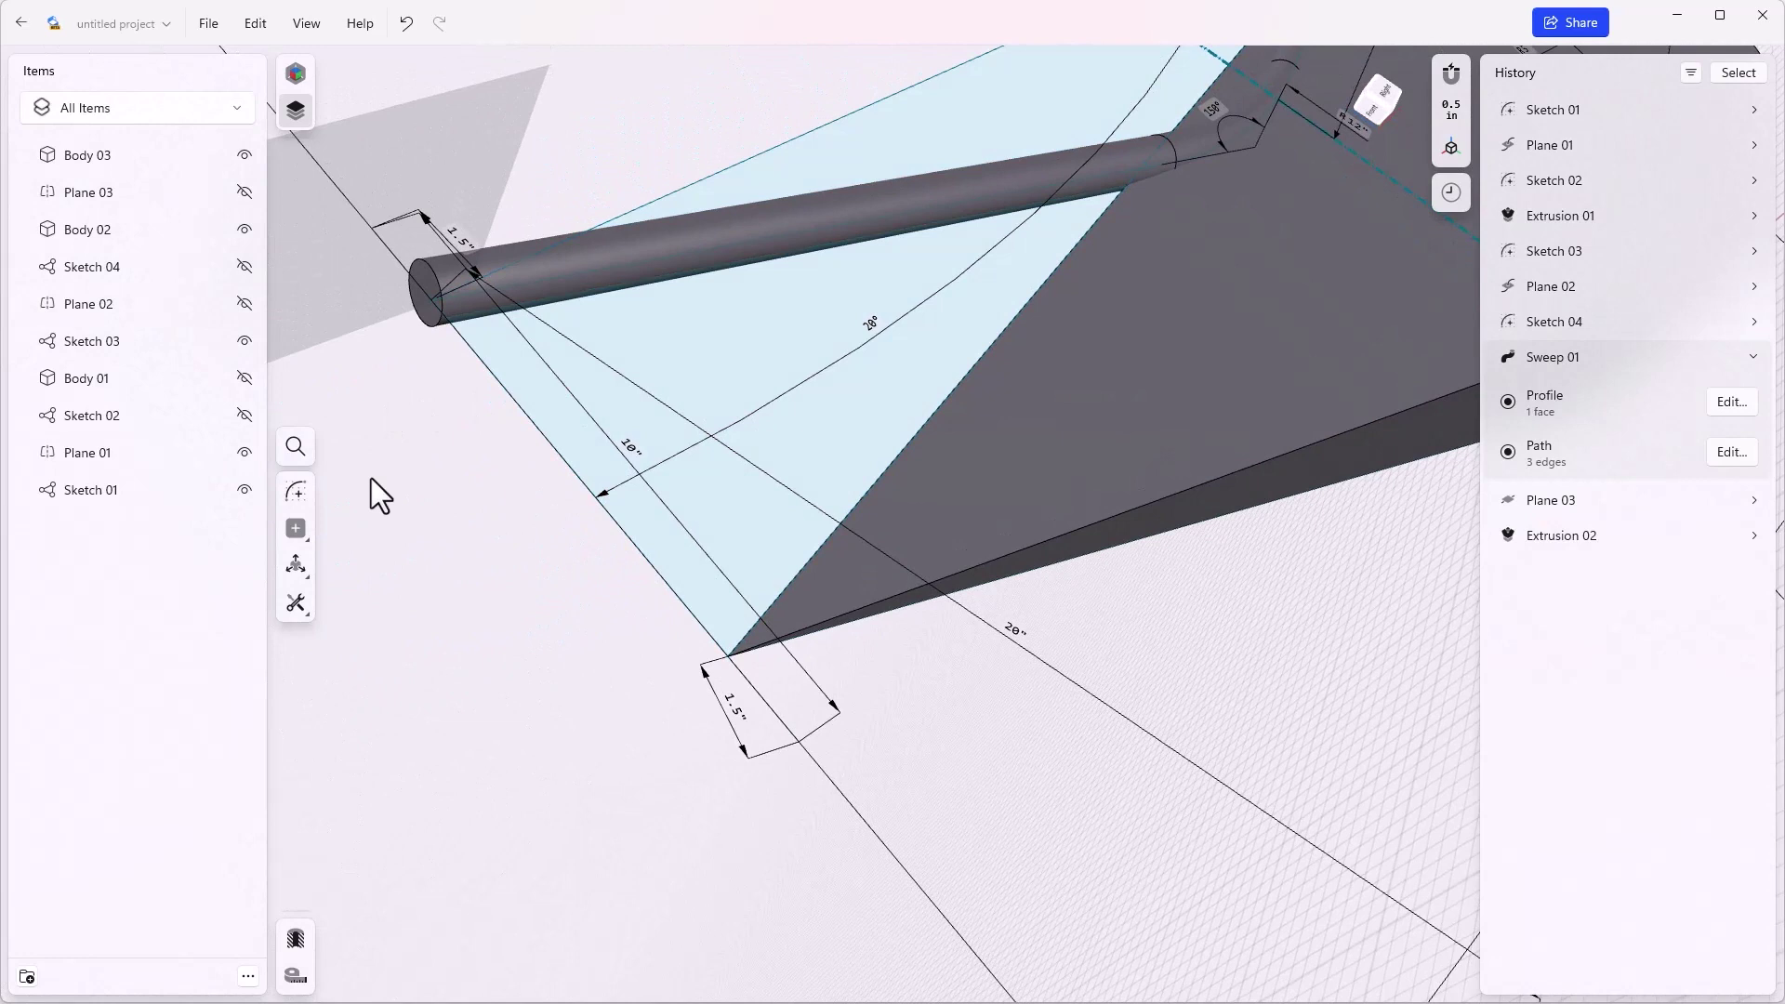
click(296, 529)
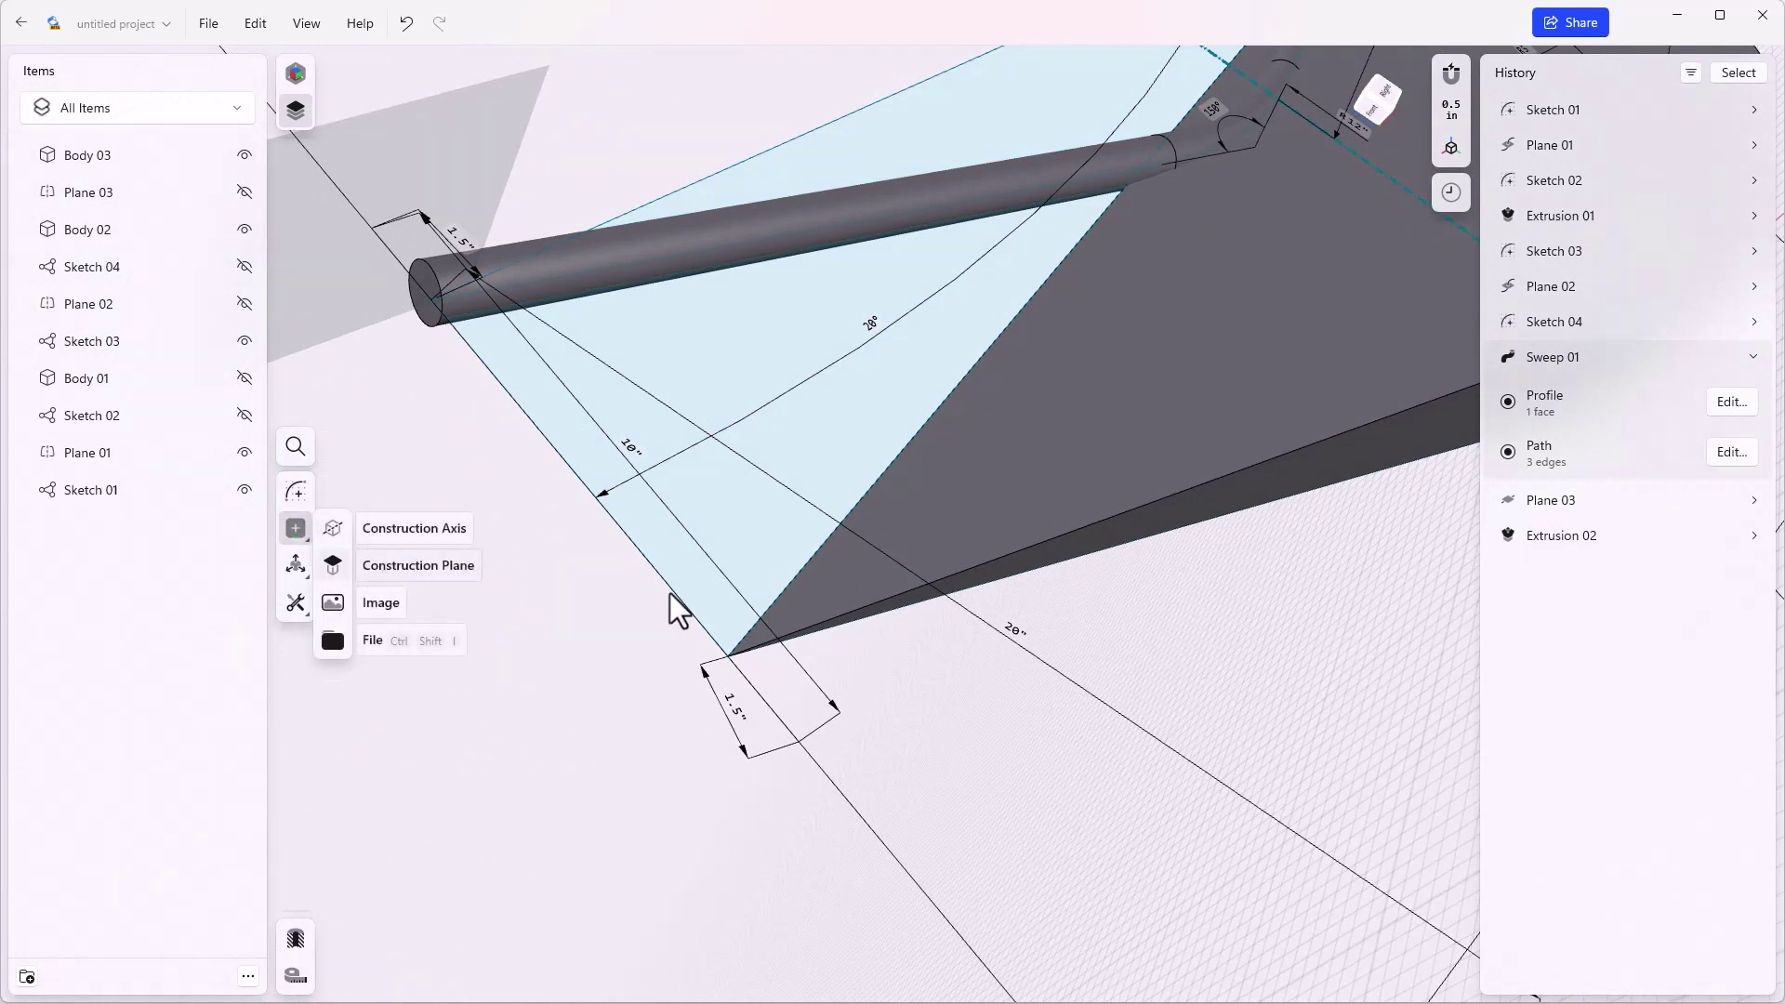
click(860, 608)
scroll(729, 656, up, 1)
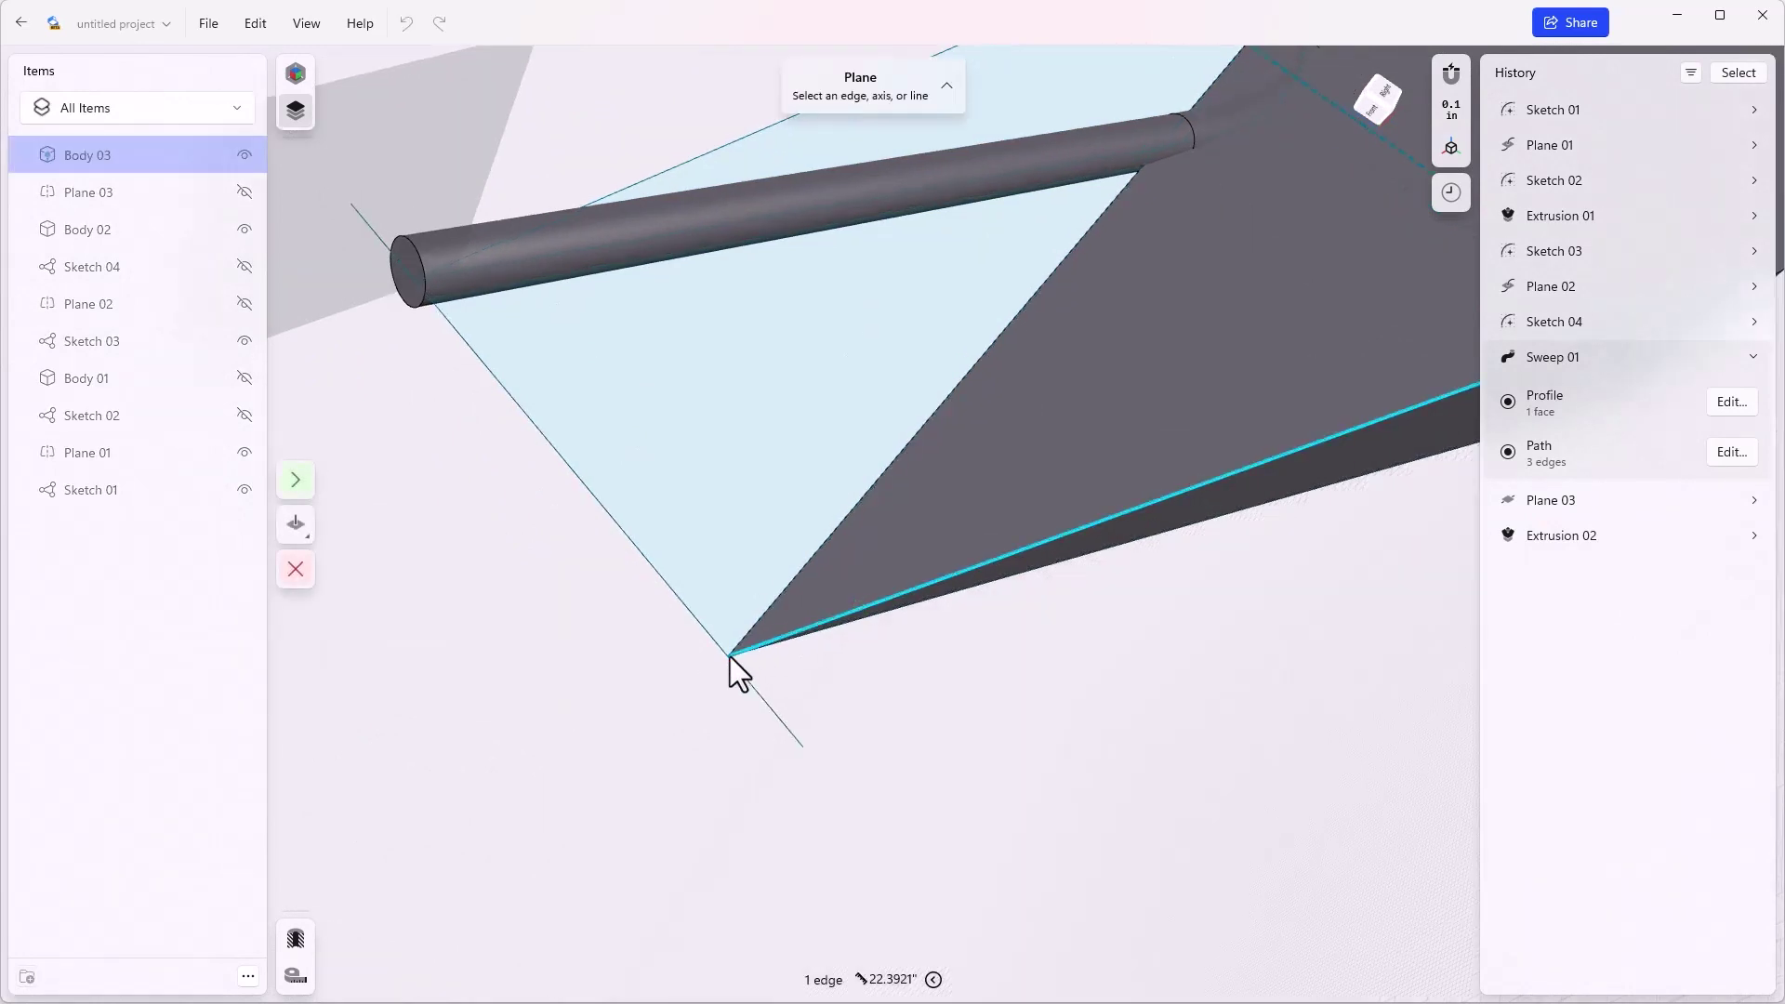
click(729, 657)
right_drag(688, 710, 807, 732)
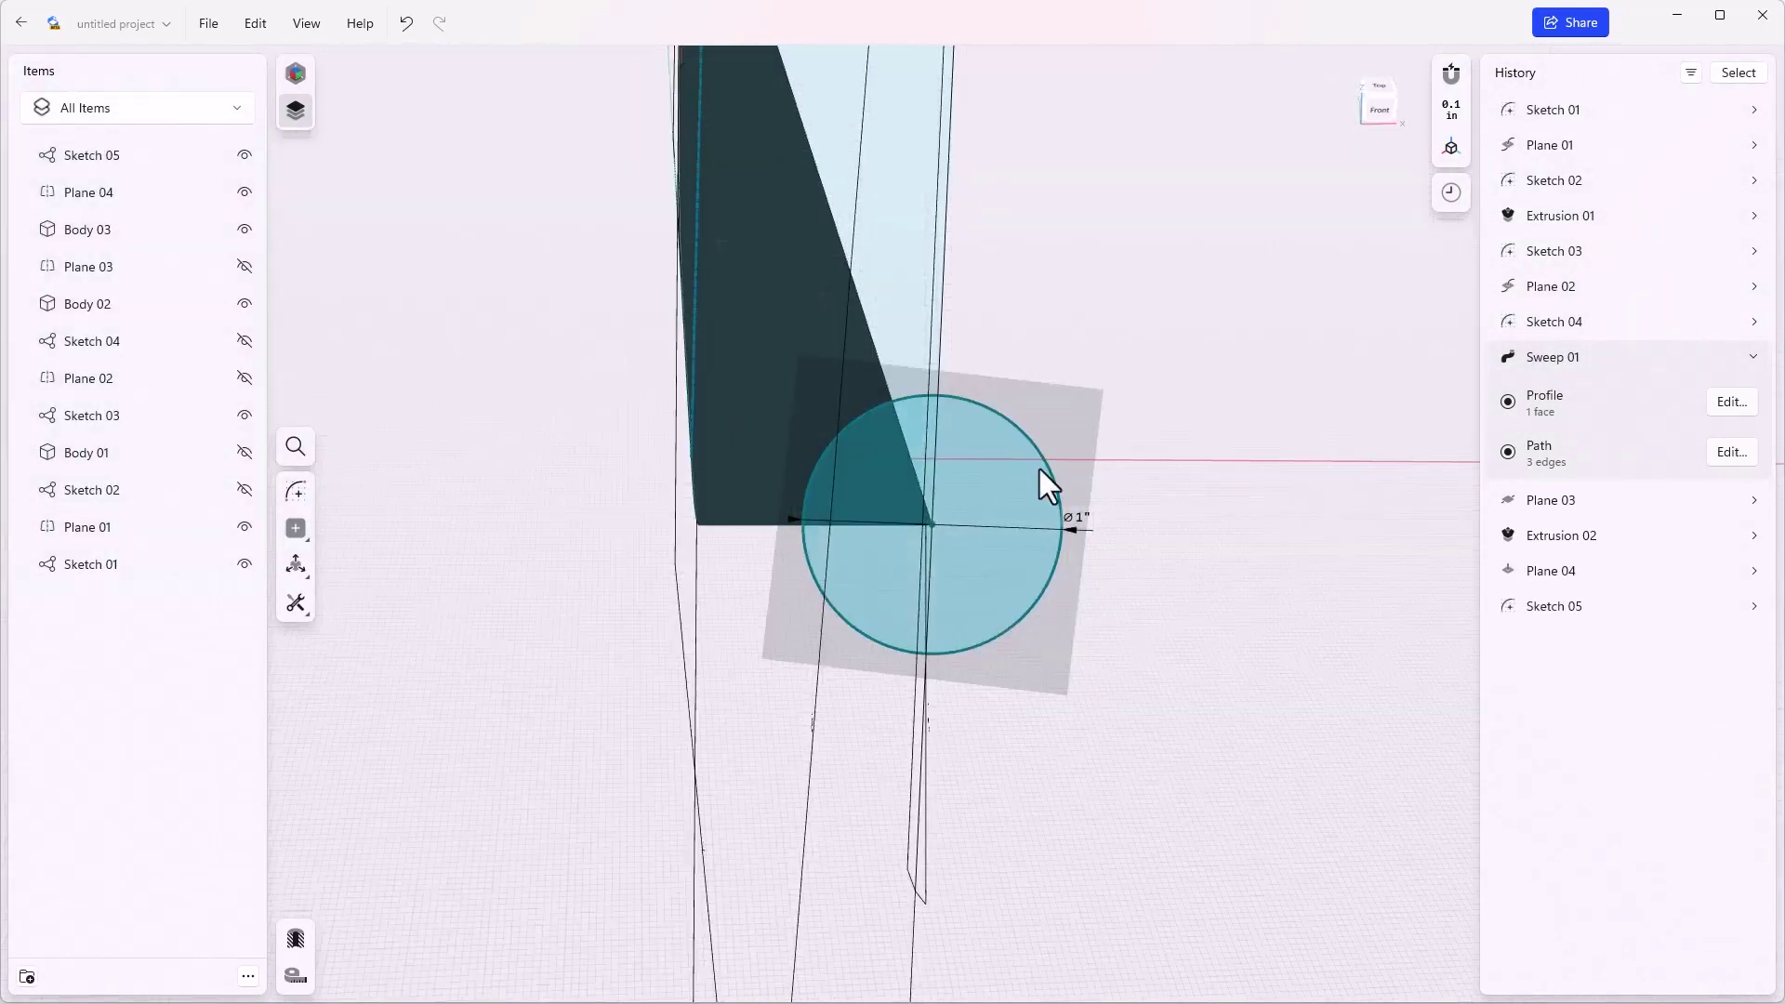
Sweep the 1-inch circle along the five connected lower edges of the extruded body's angled face, ending at the top rail's far end.
right_drag(1172, 460, 1145, 495)
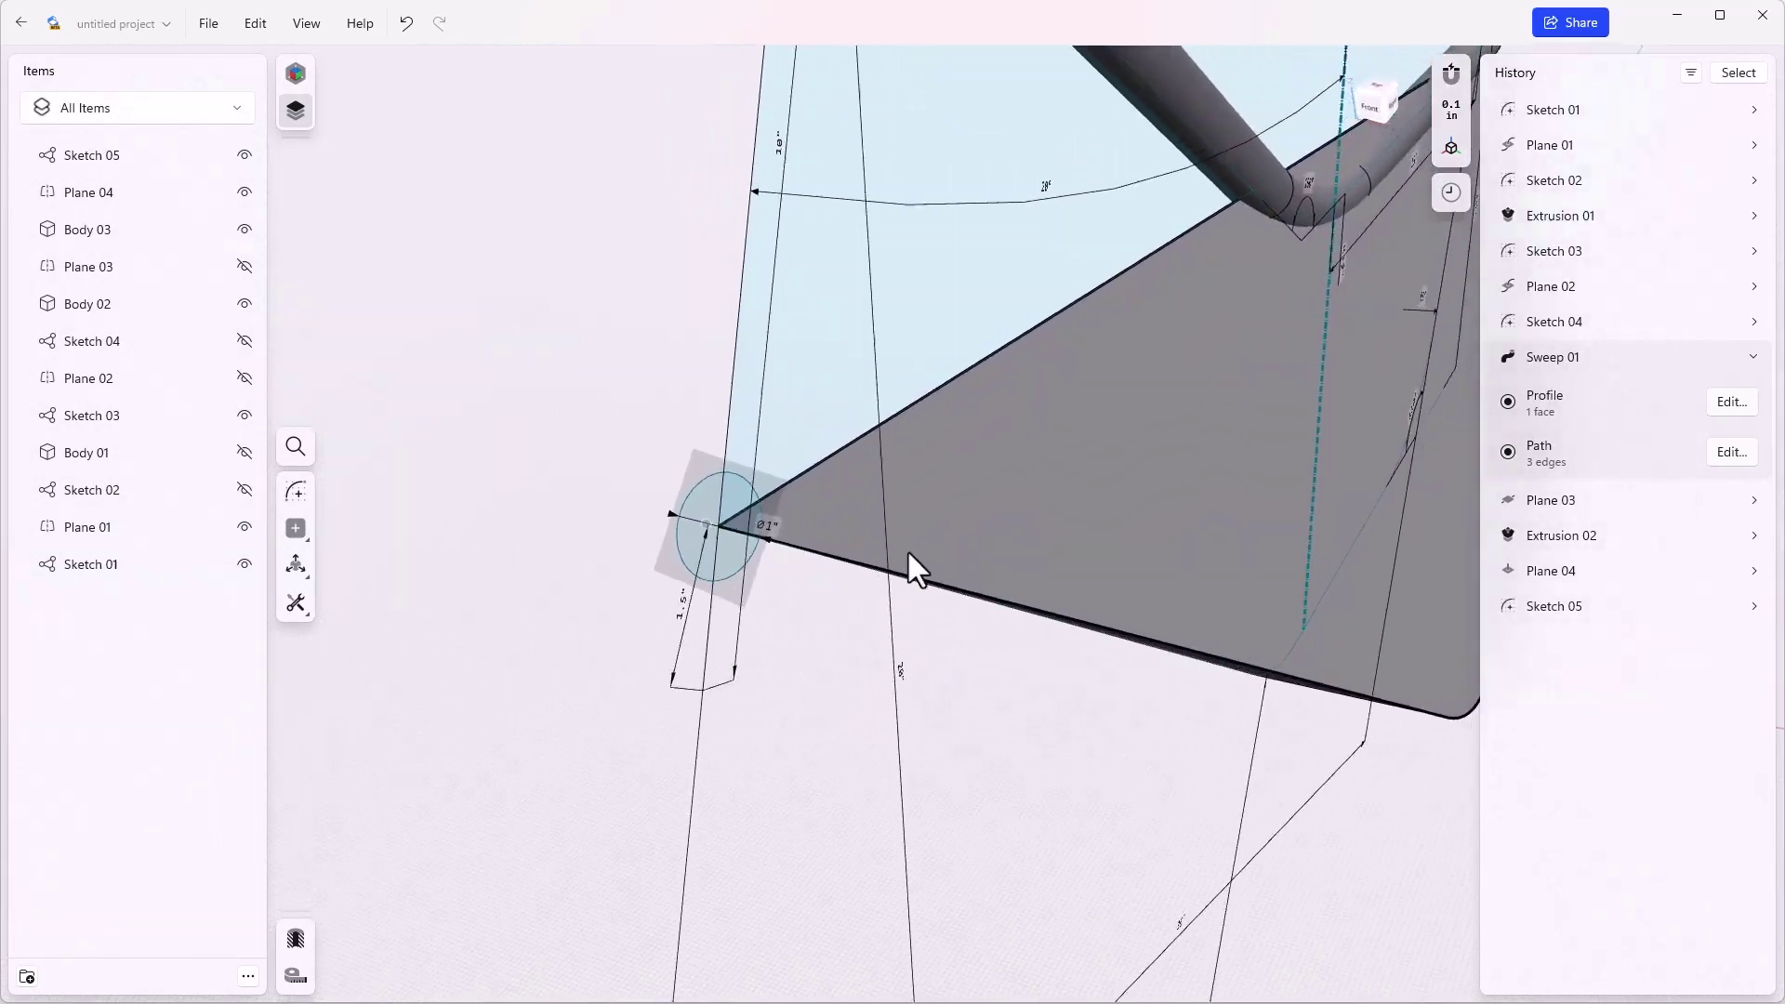
right_drag(812, 560, 609, 560)
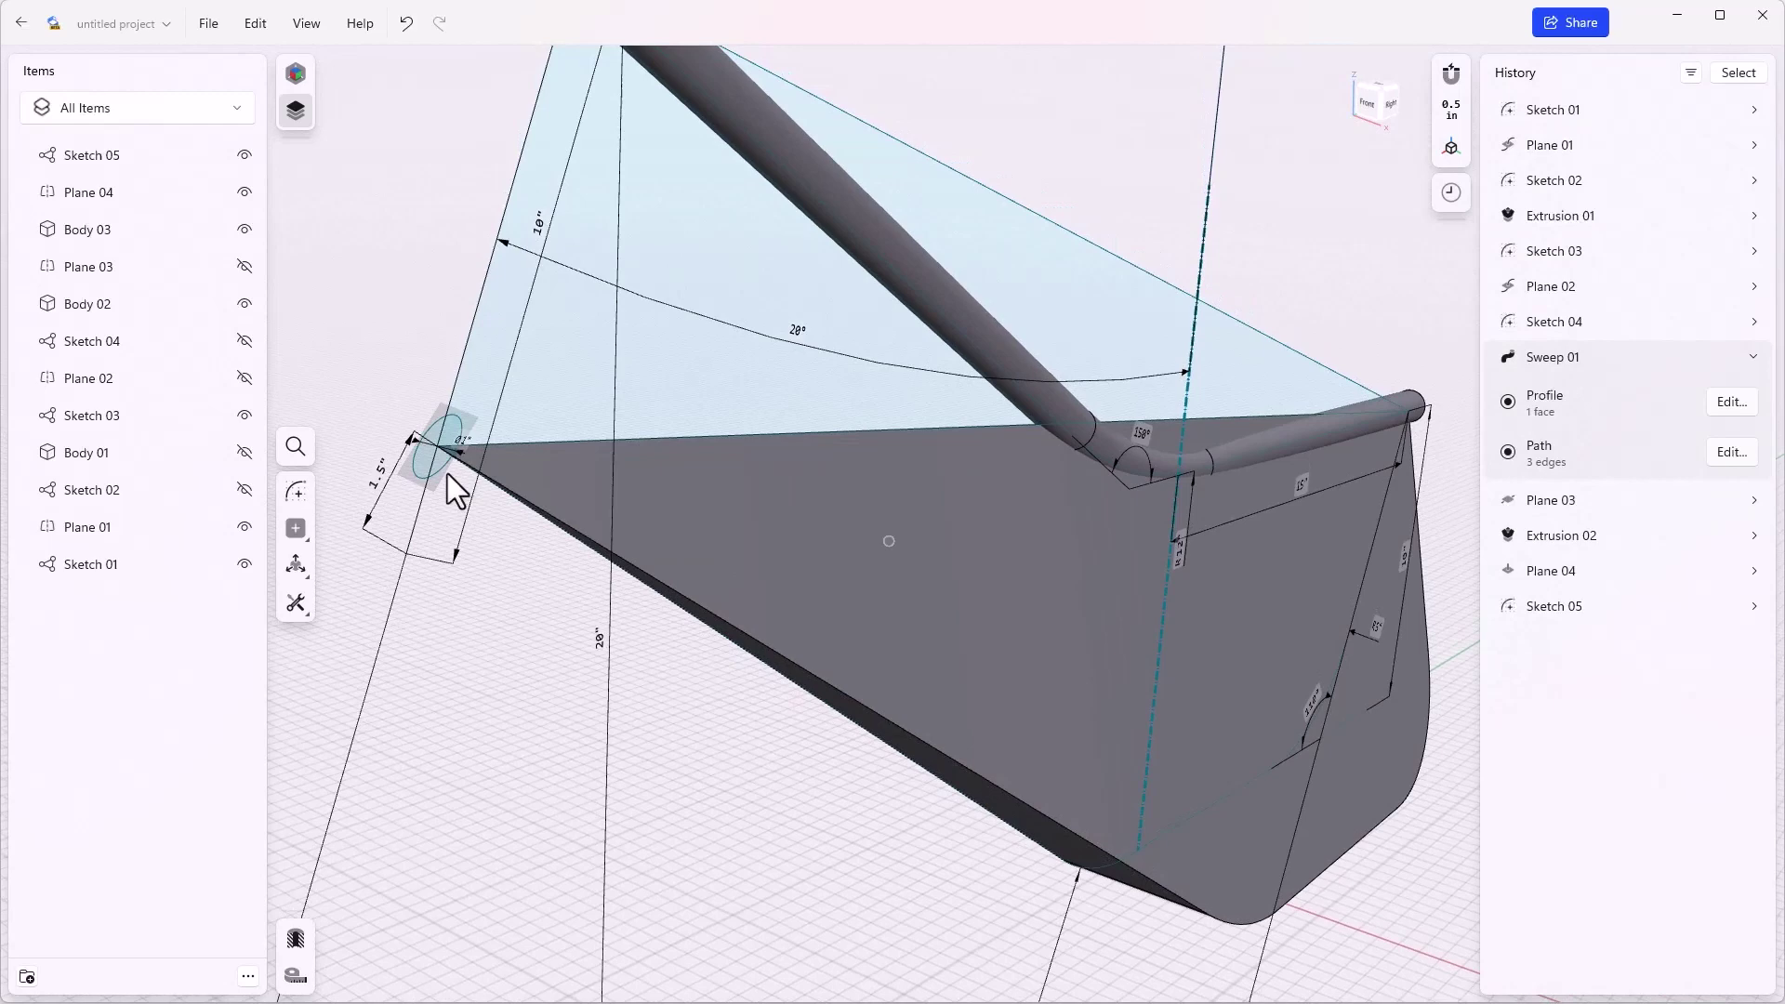
click(430, 458)
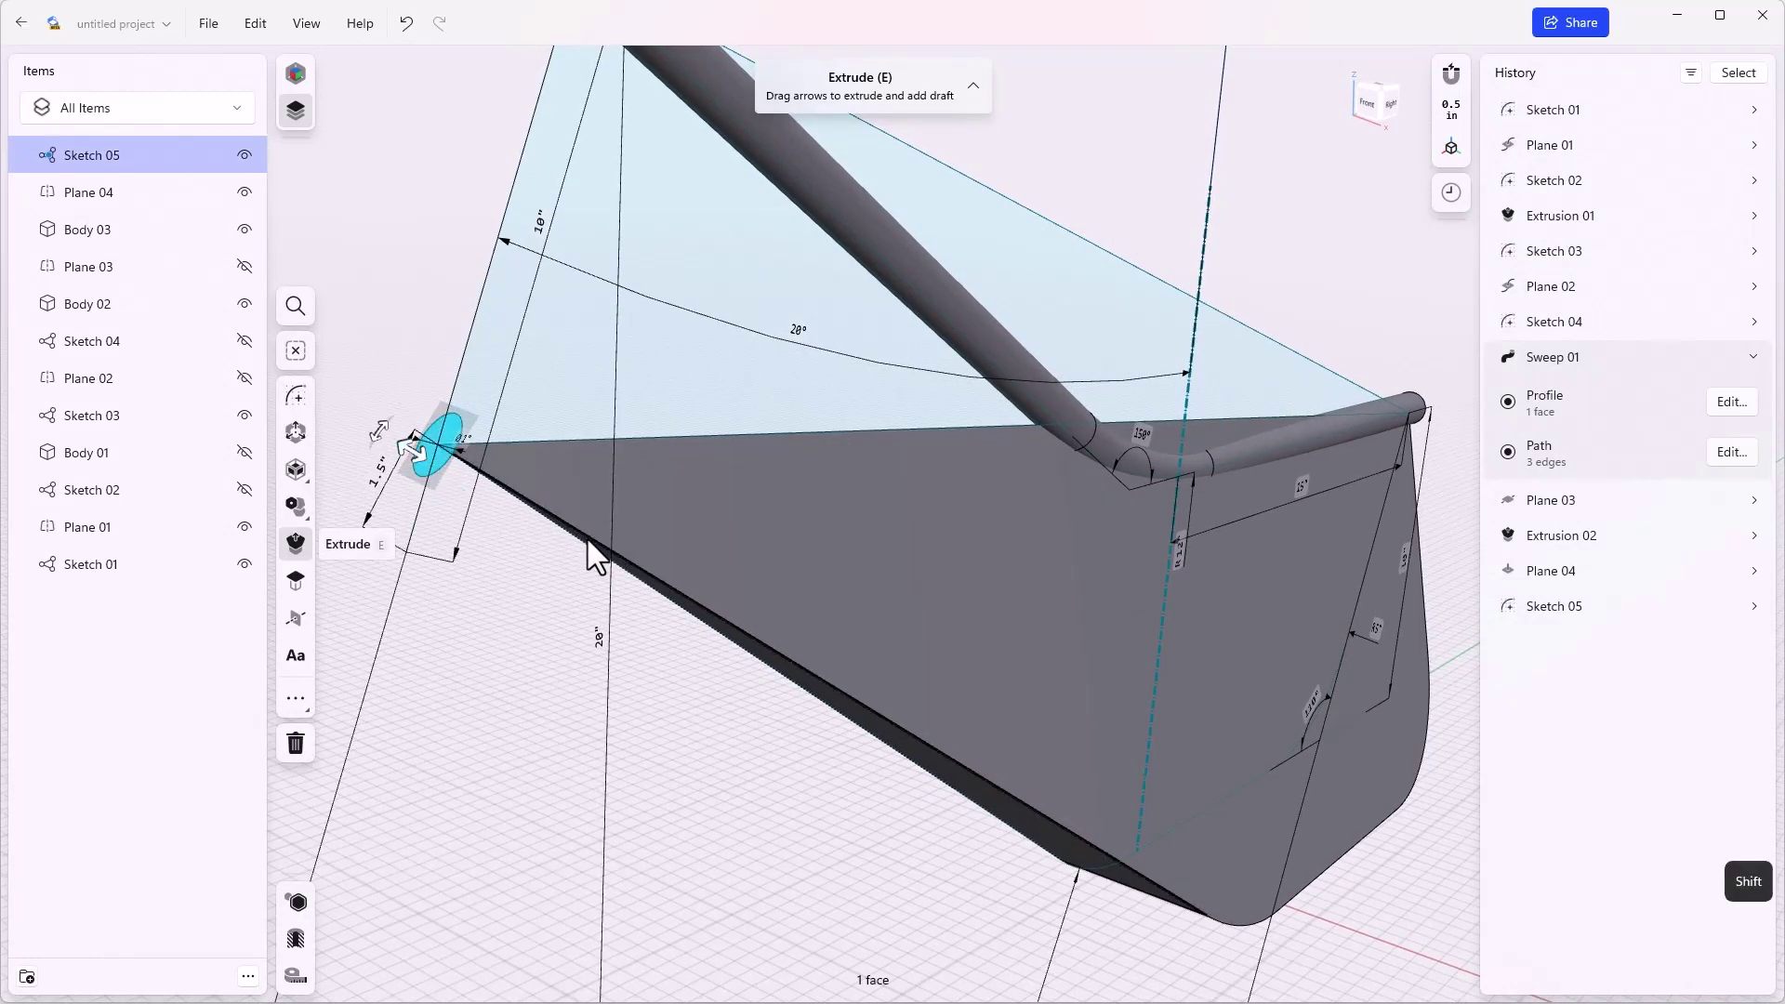
shift+click(789, 655)
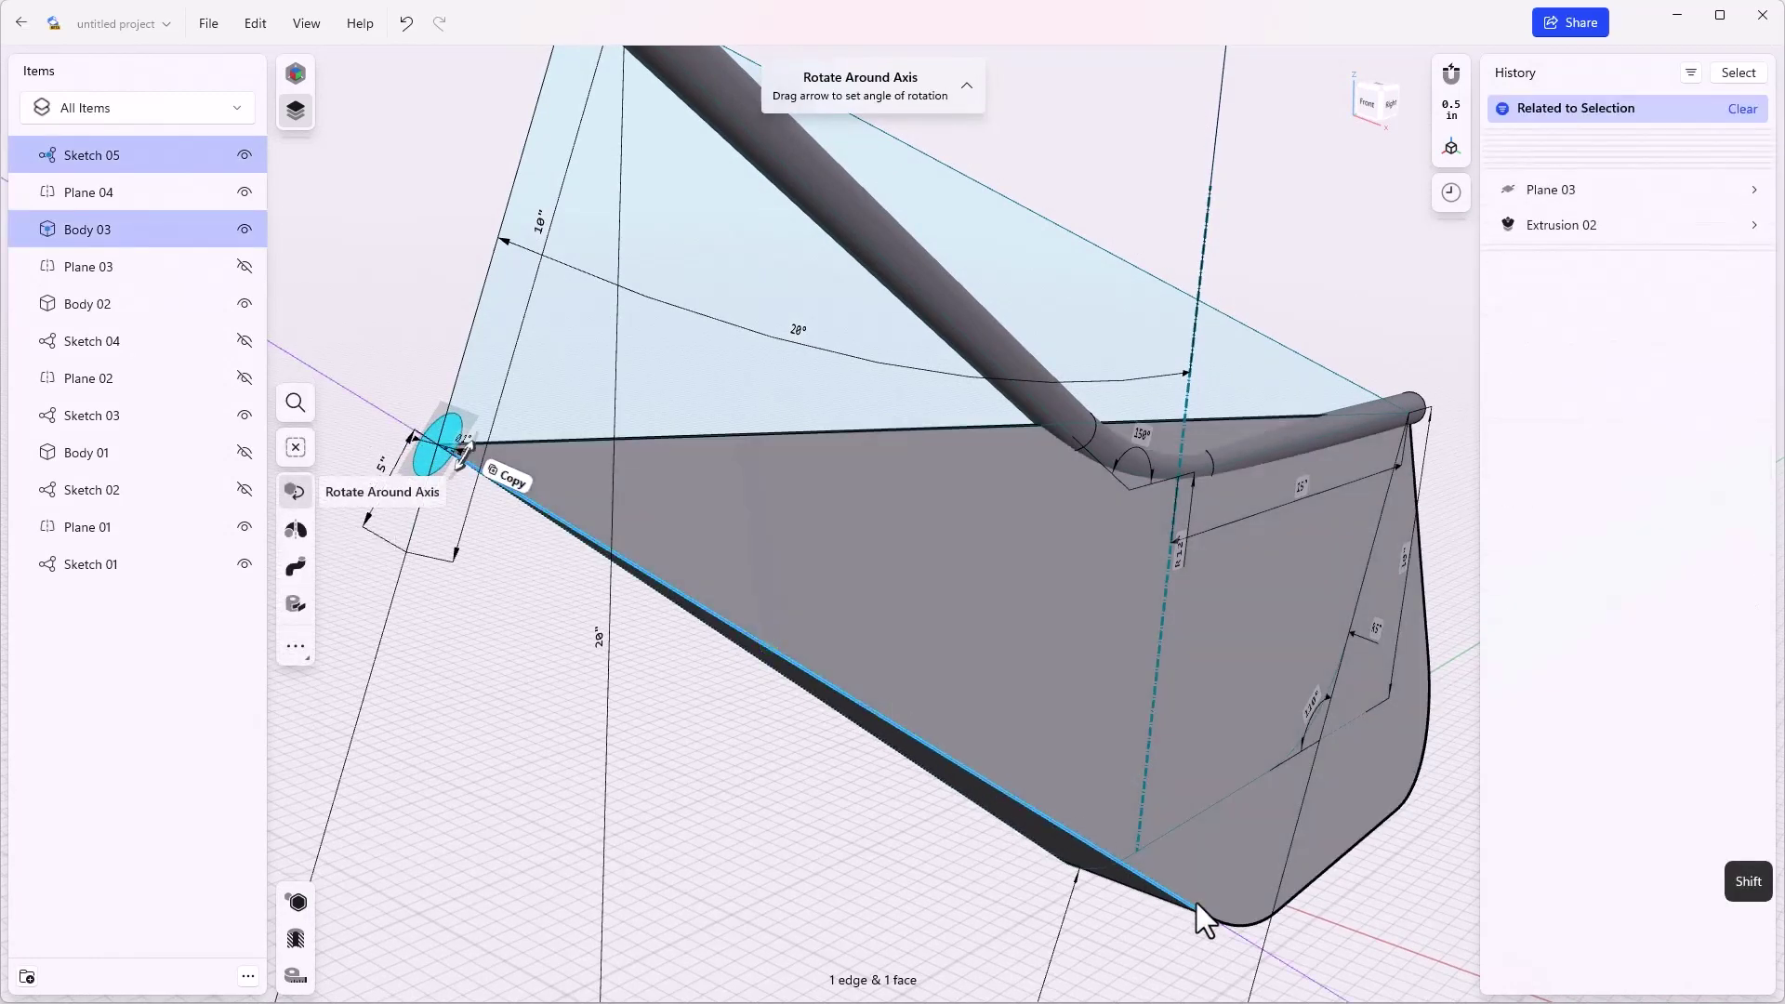
shift+click(1241, 924)
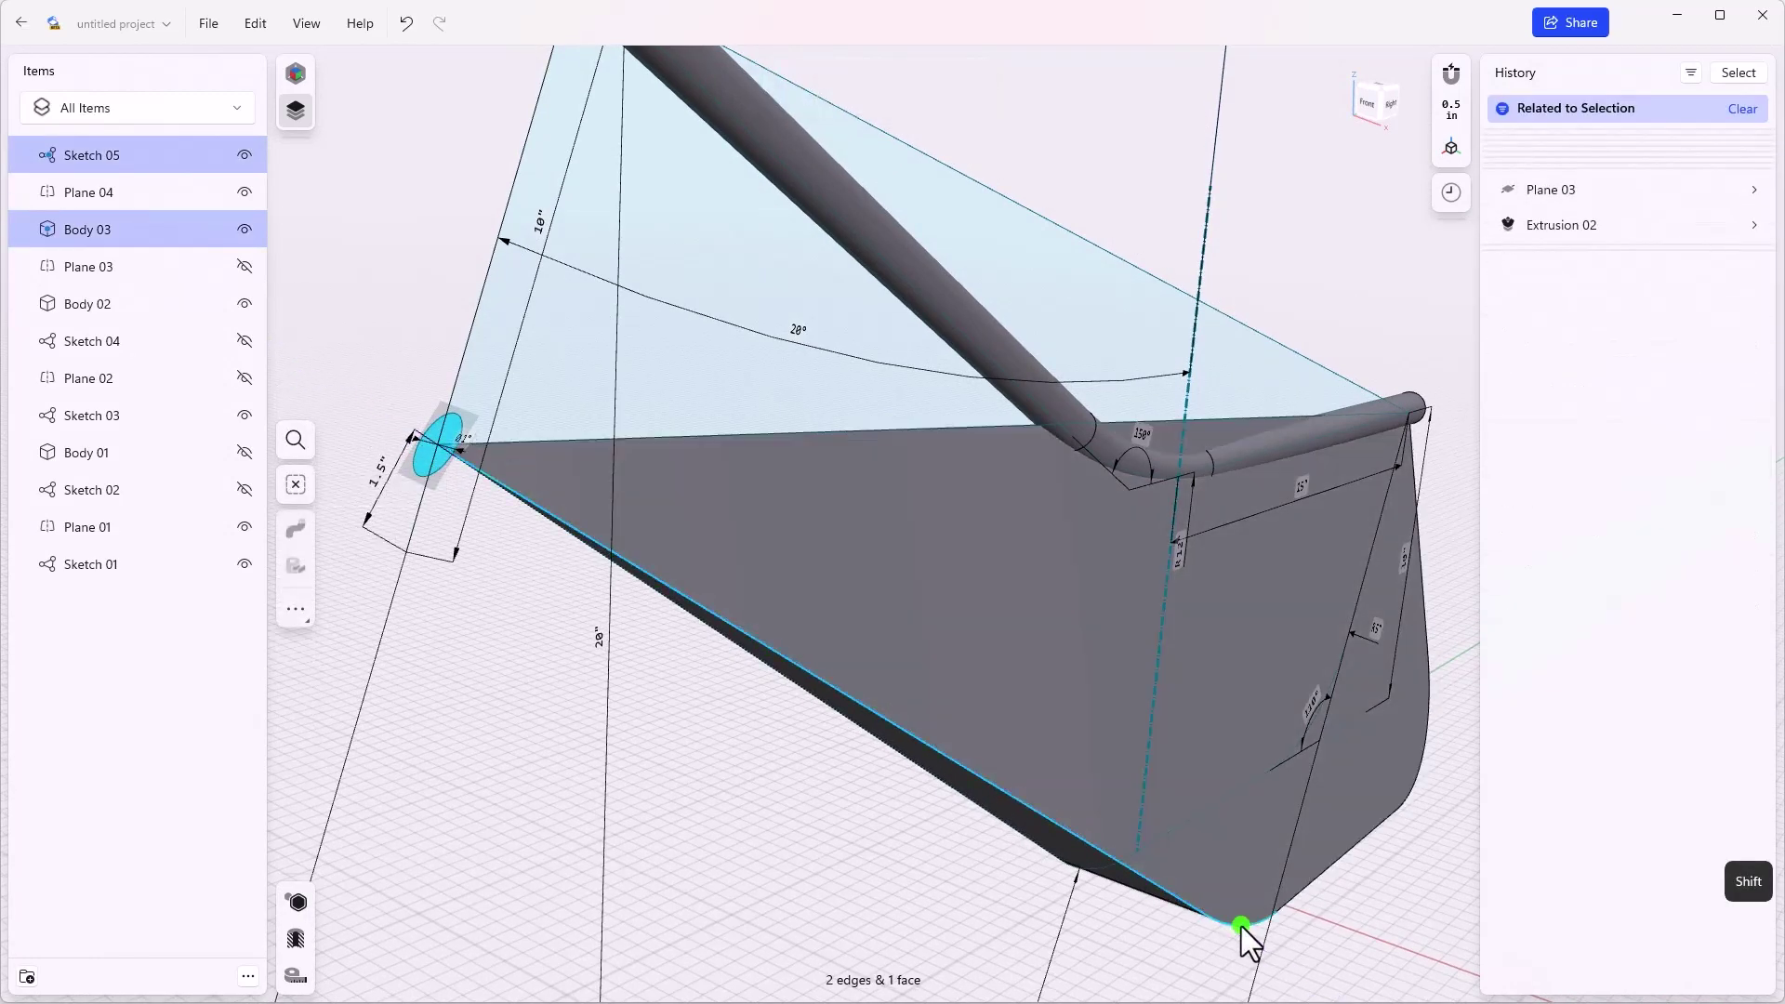
shift+click(1331, 868)
shift+click(1413, 786)
shift+click(1425, 623)
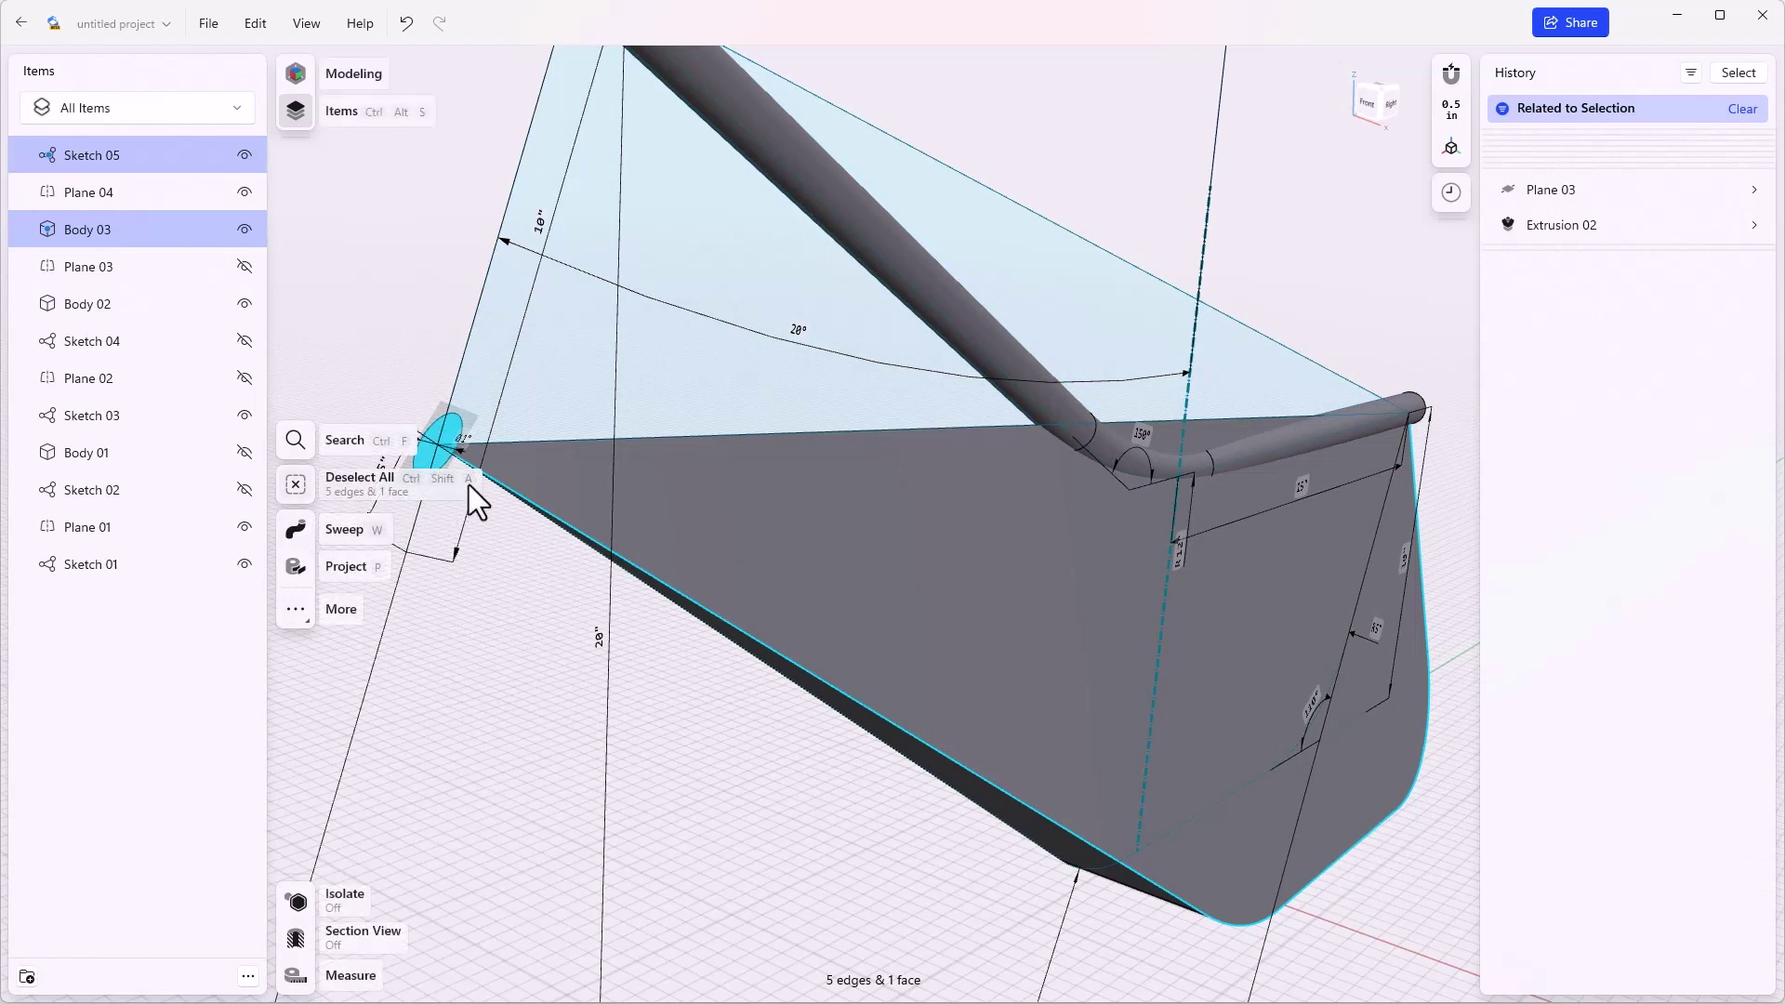
click(304, 532)
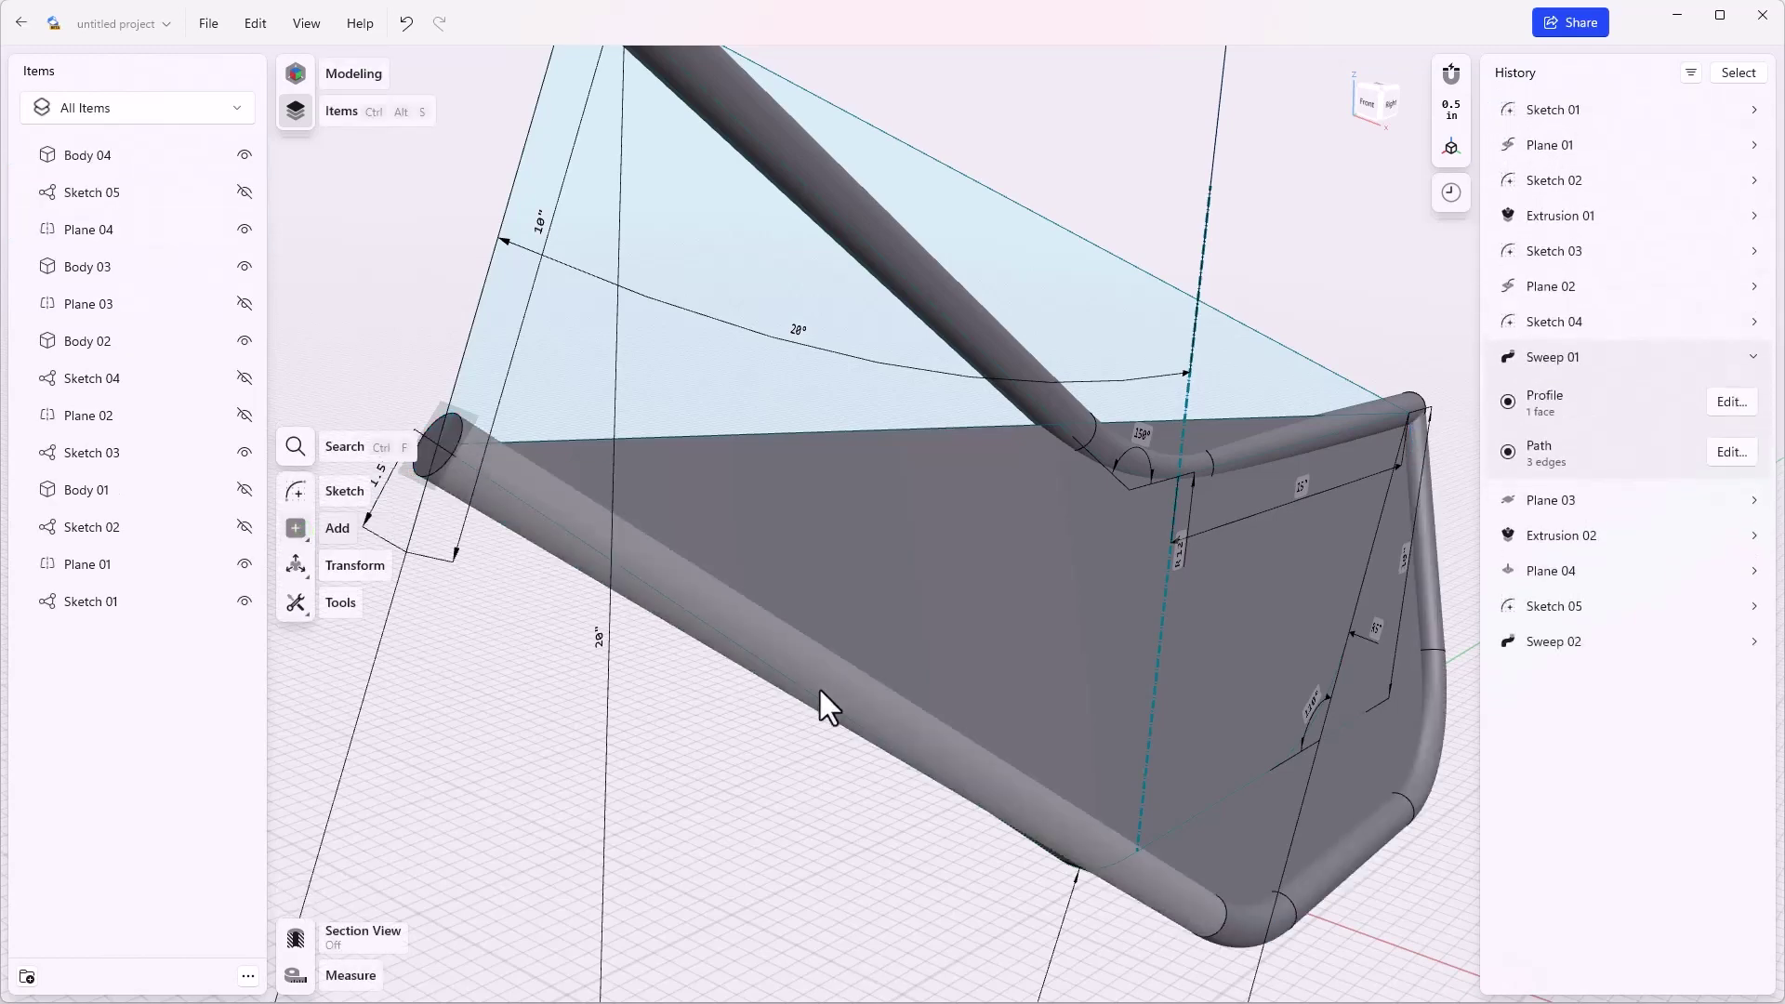
Hide the extruded reference body, Body 03, and show Body 01 again.
right_drag(1132, 775, 1264, 714)
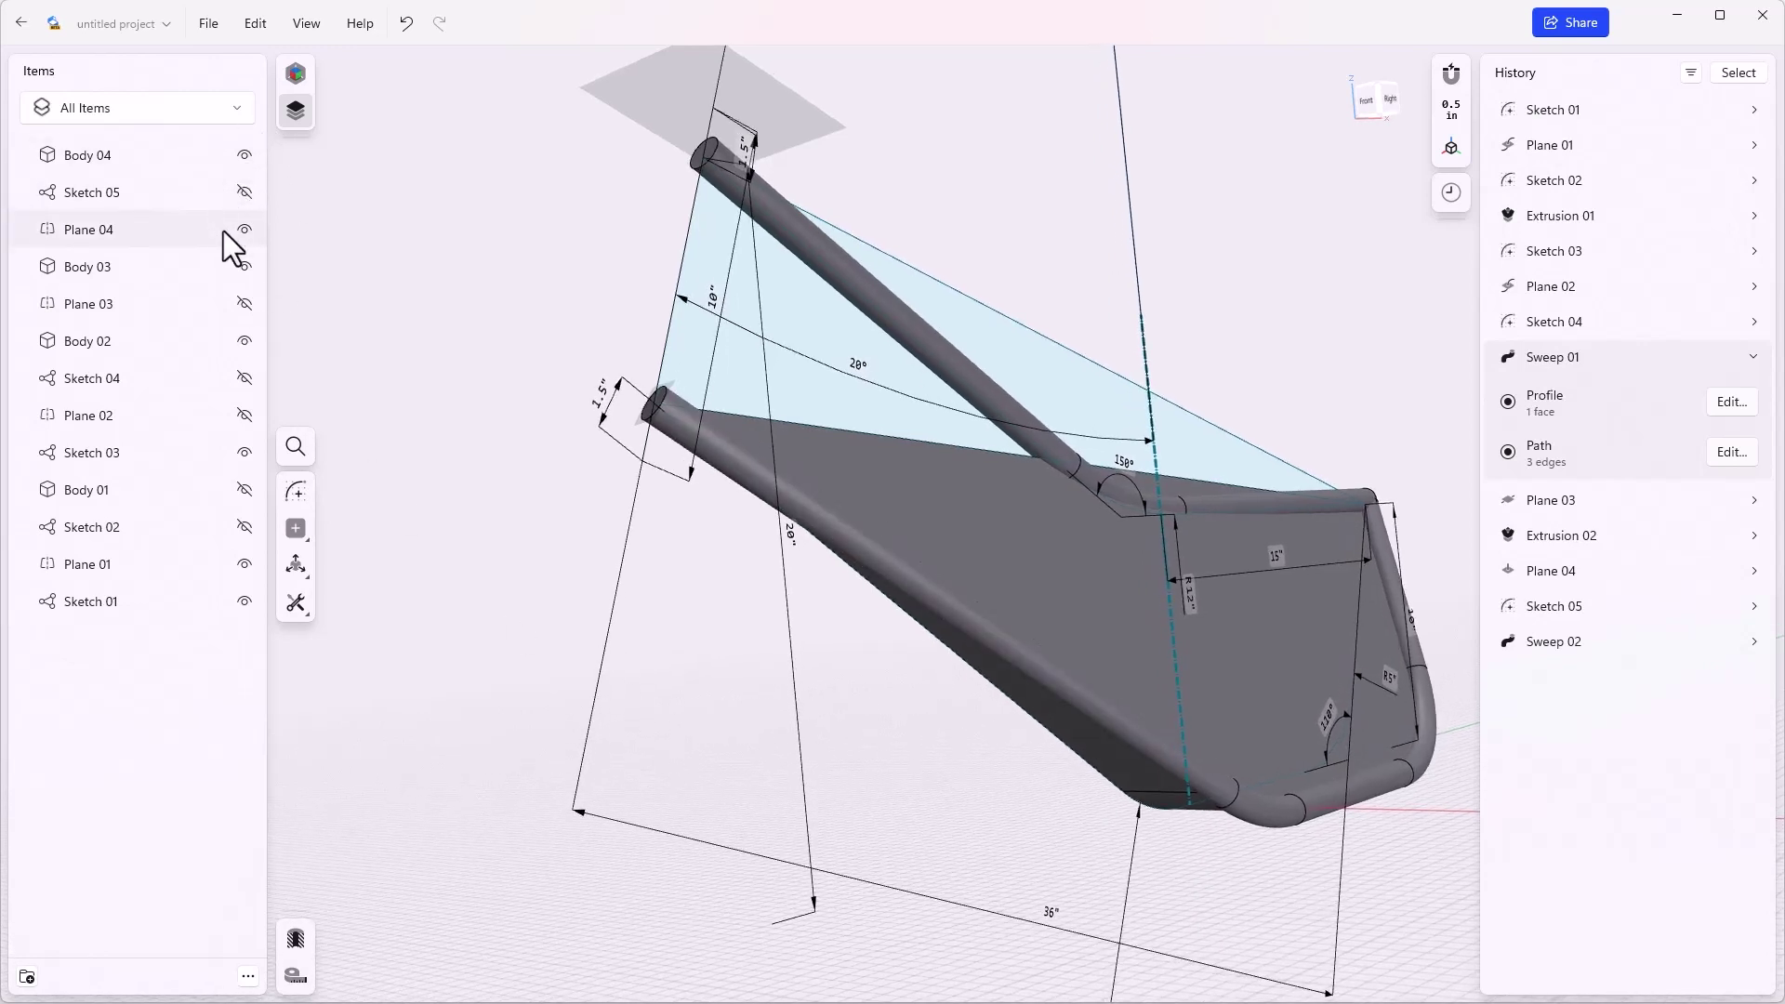
click(244, 267)
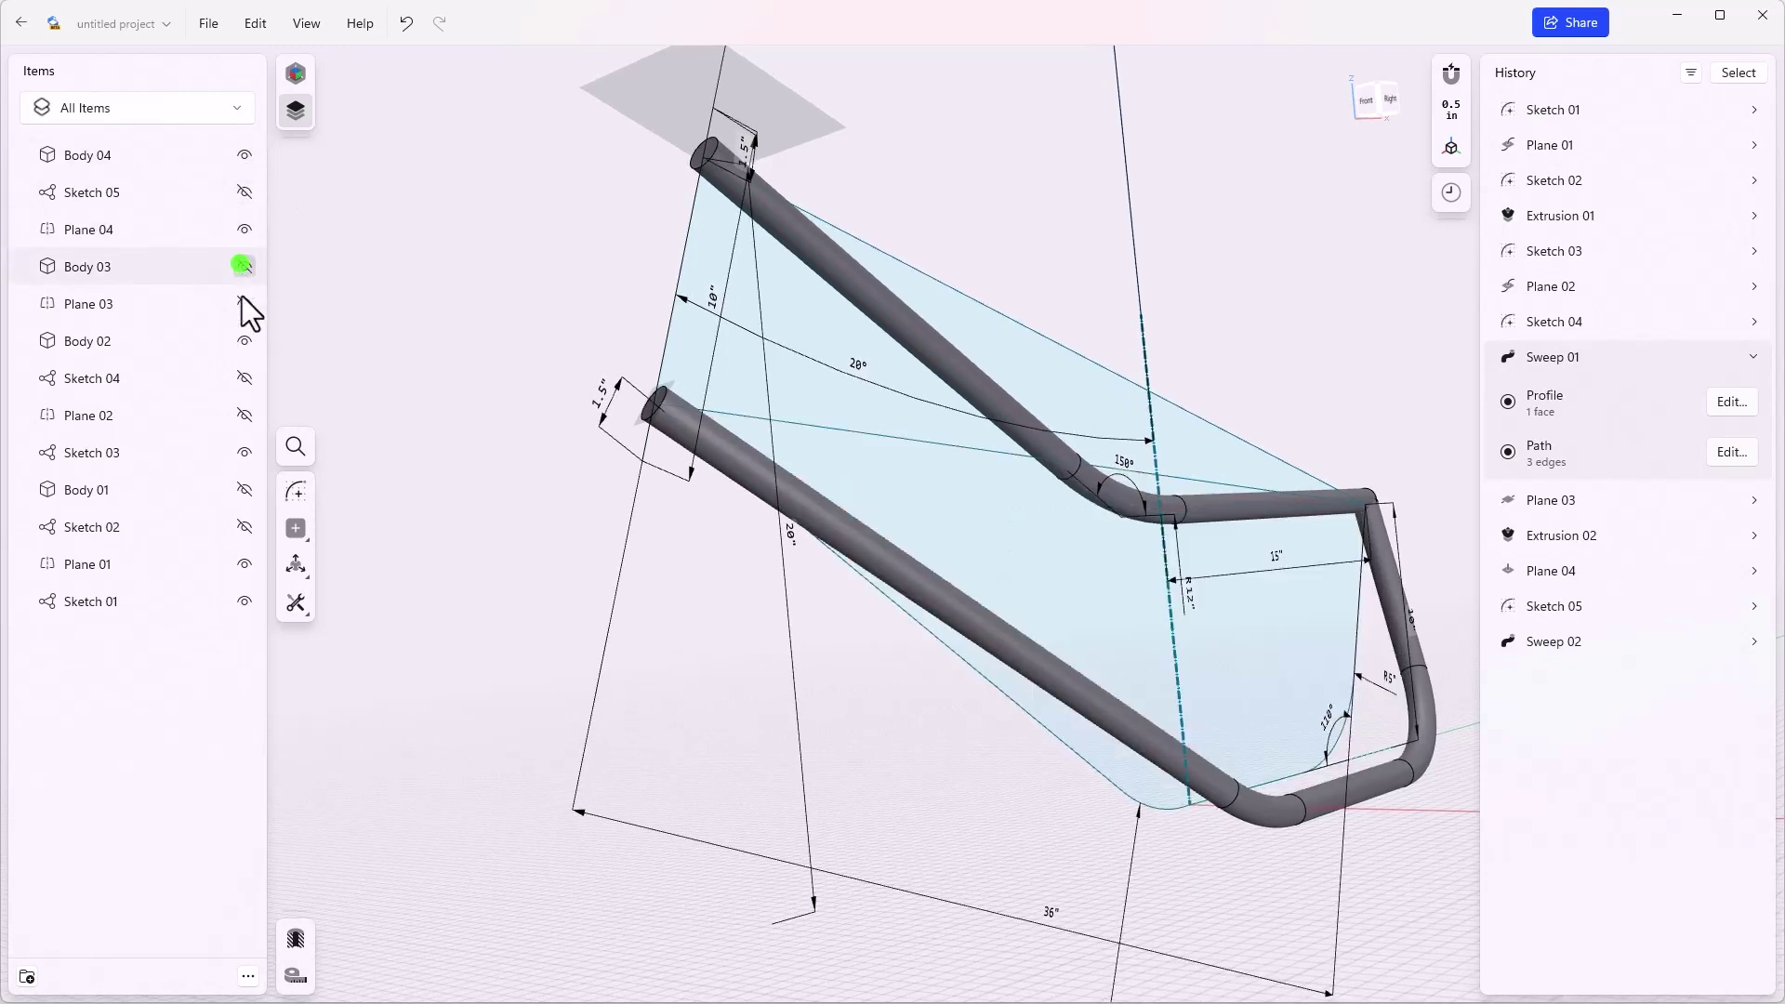
click(240, 492)
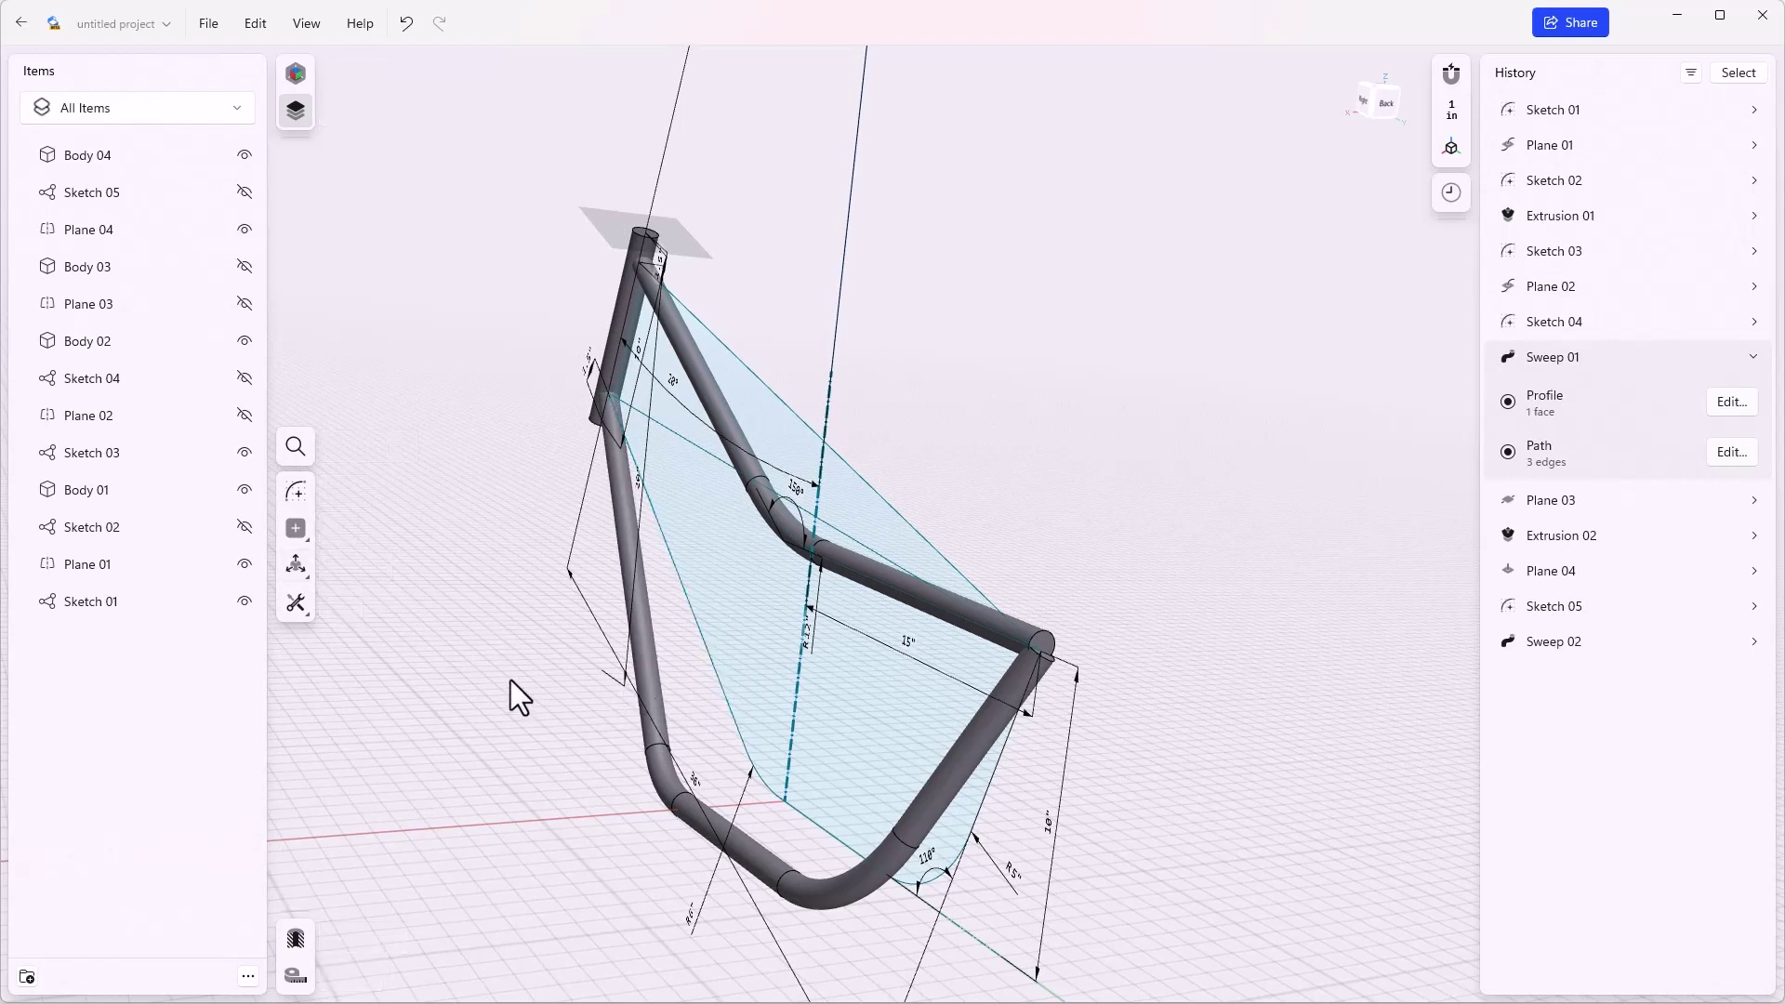
Mirror the swept lower tube, Body 04, across the vertical origin plane that runs lengthwise through the frame, keeping the original.
click(298, 601)
click(290, 565)
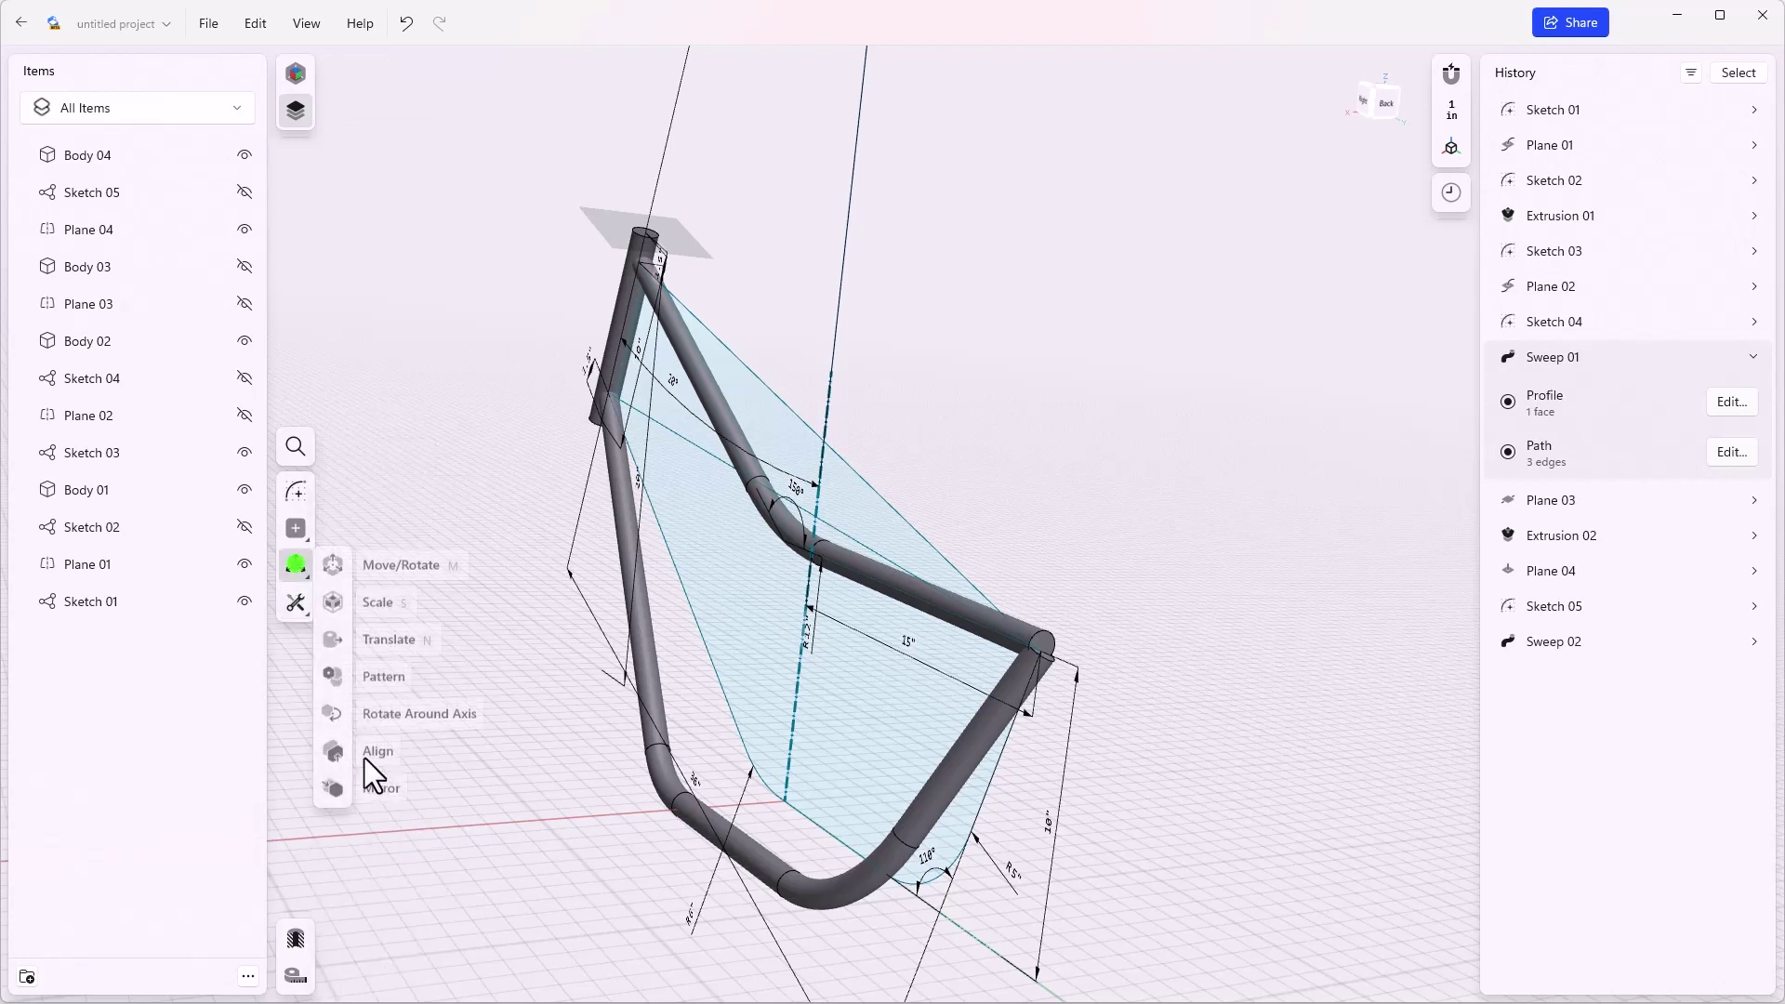
click(367, 754)
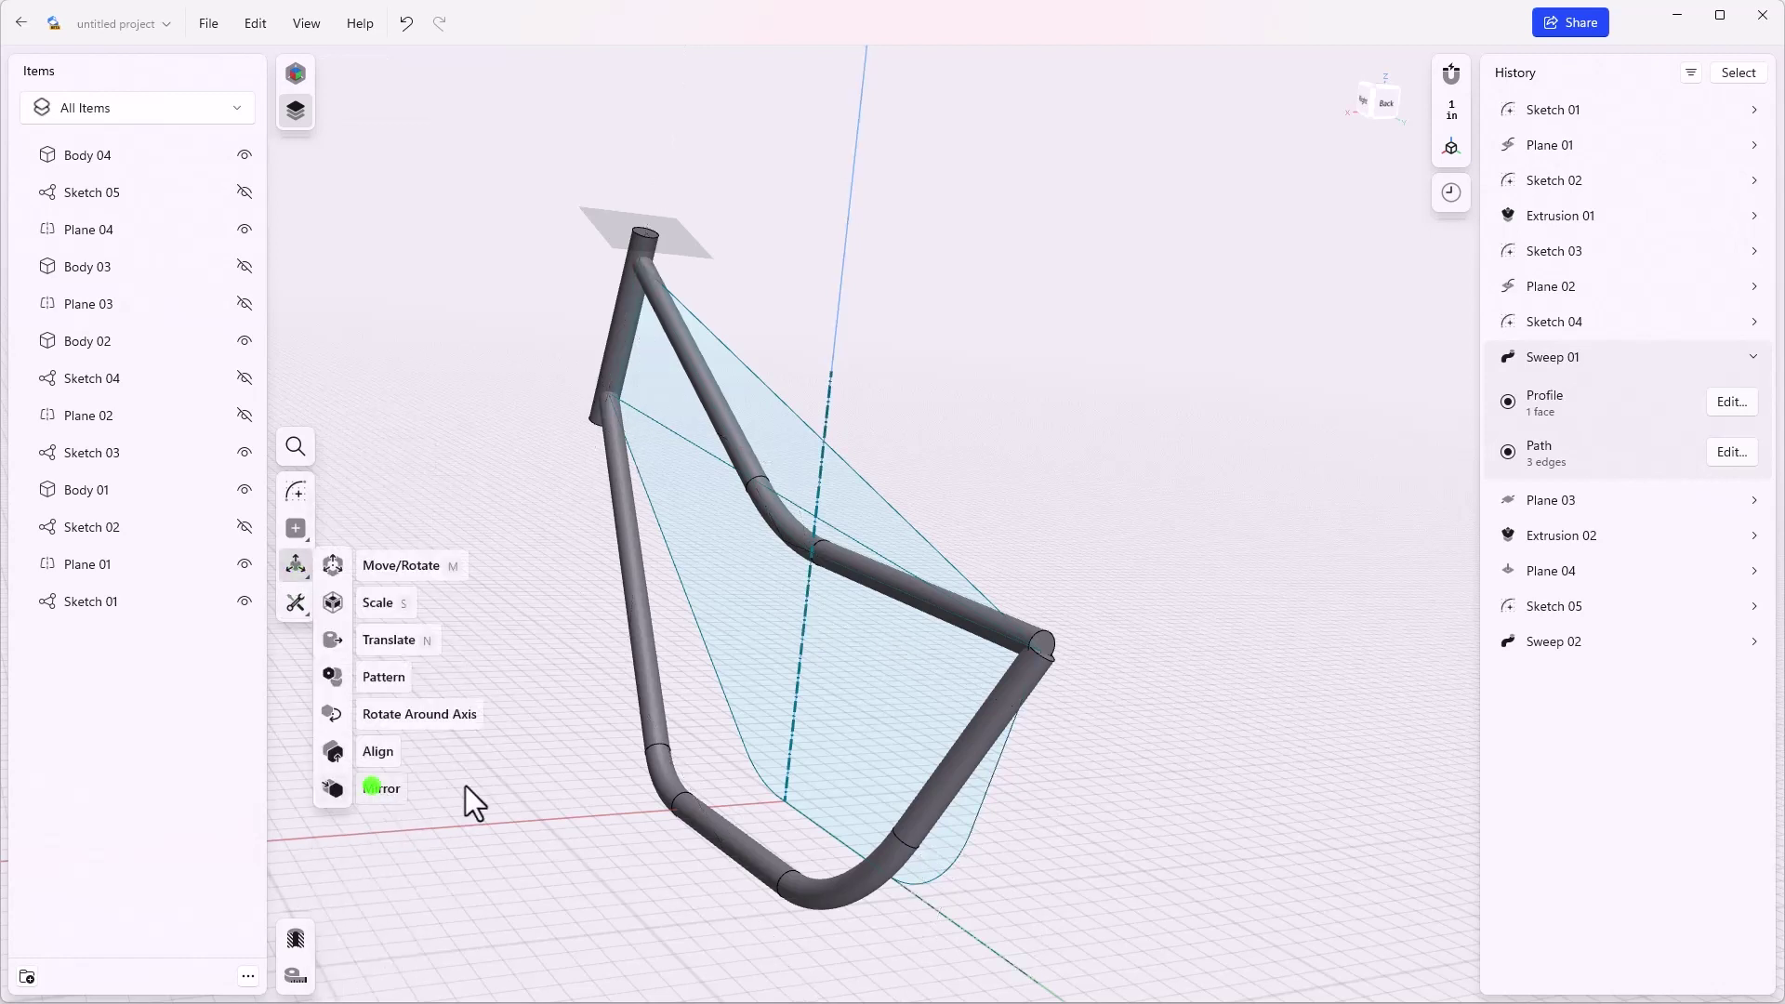
click(103, 154)
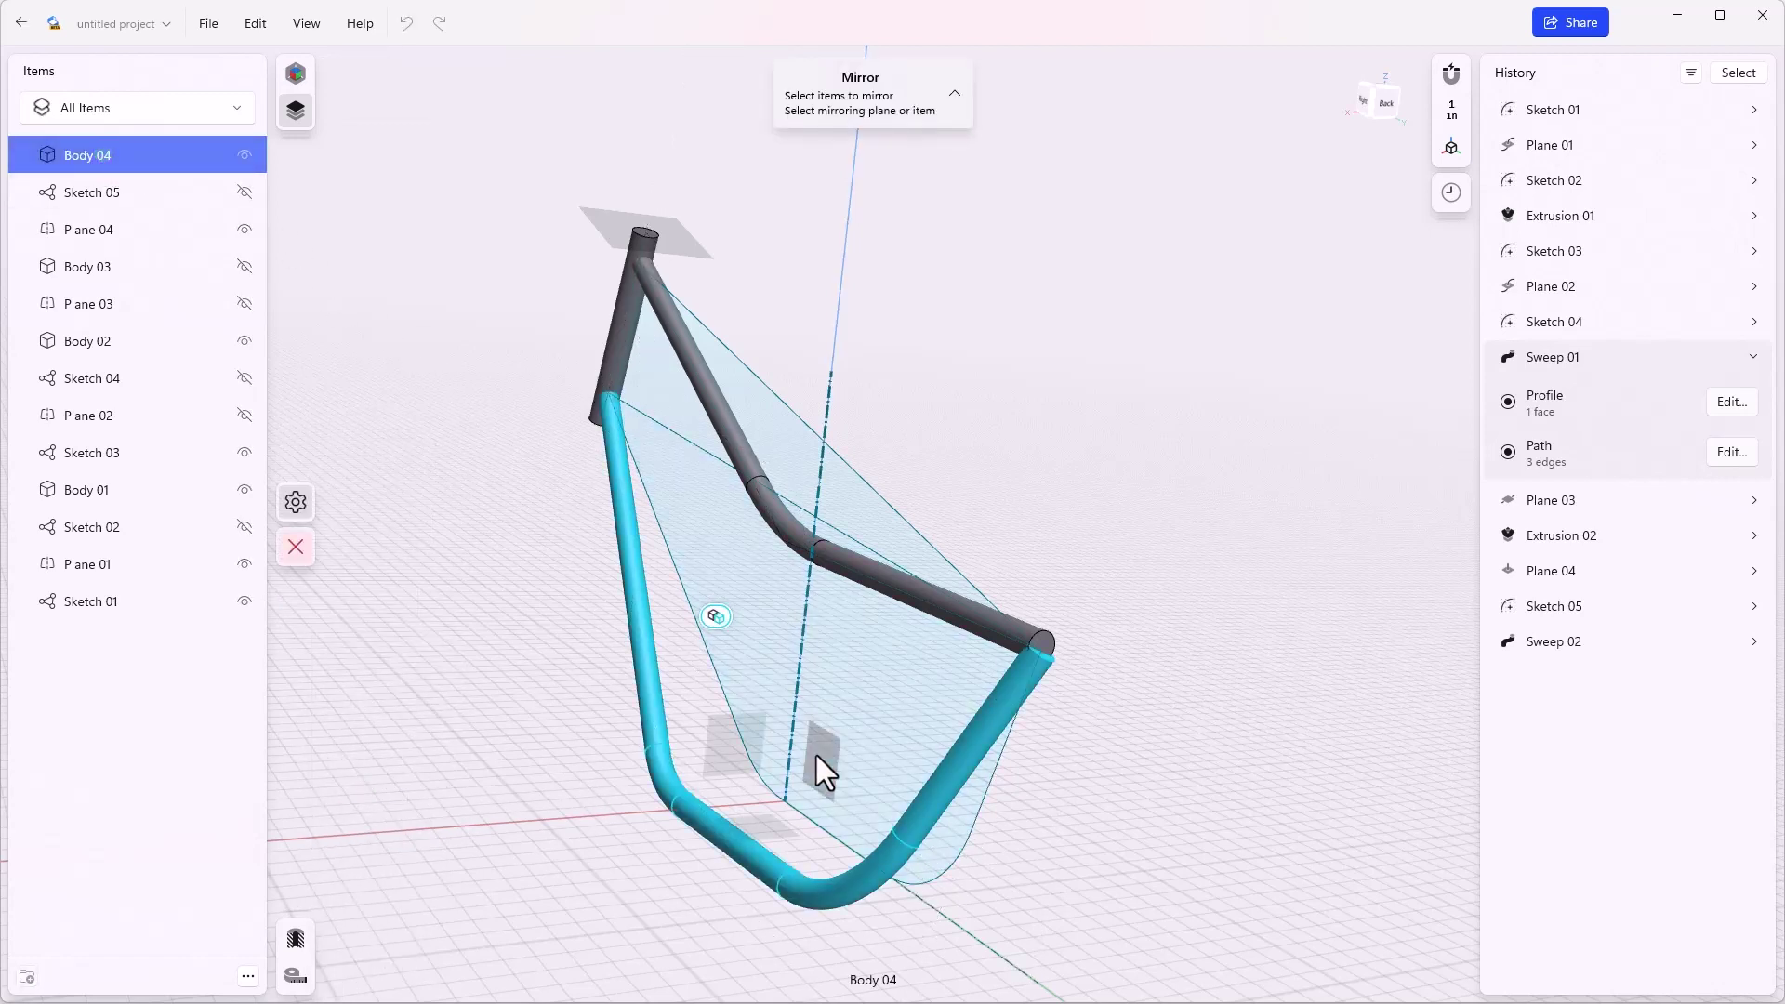
click(778, 733)
click(300, 481)
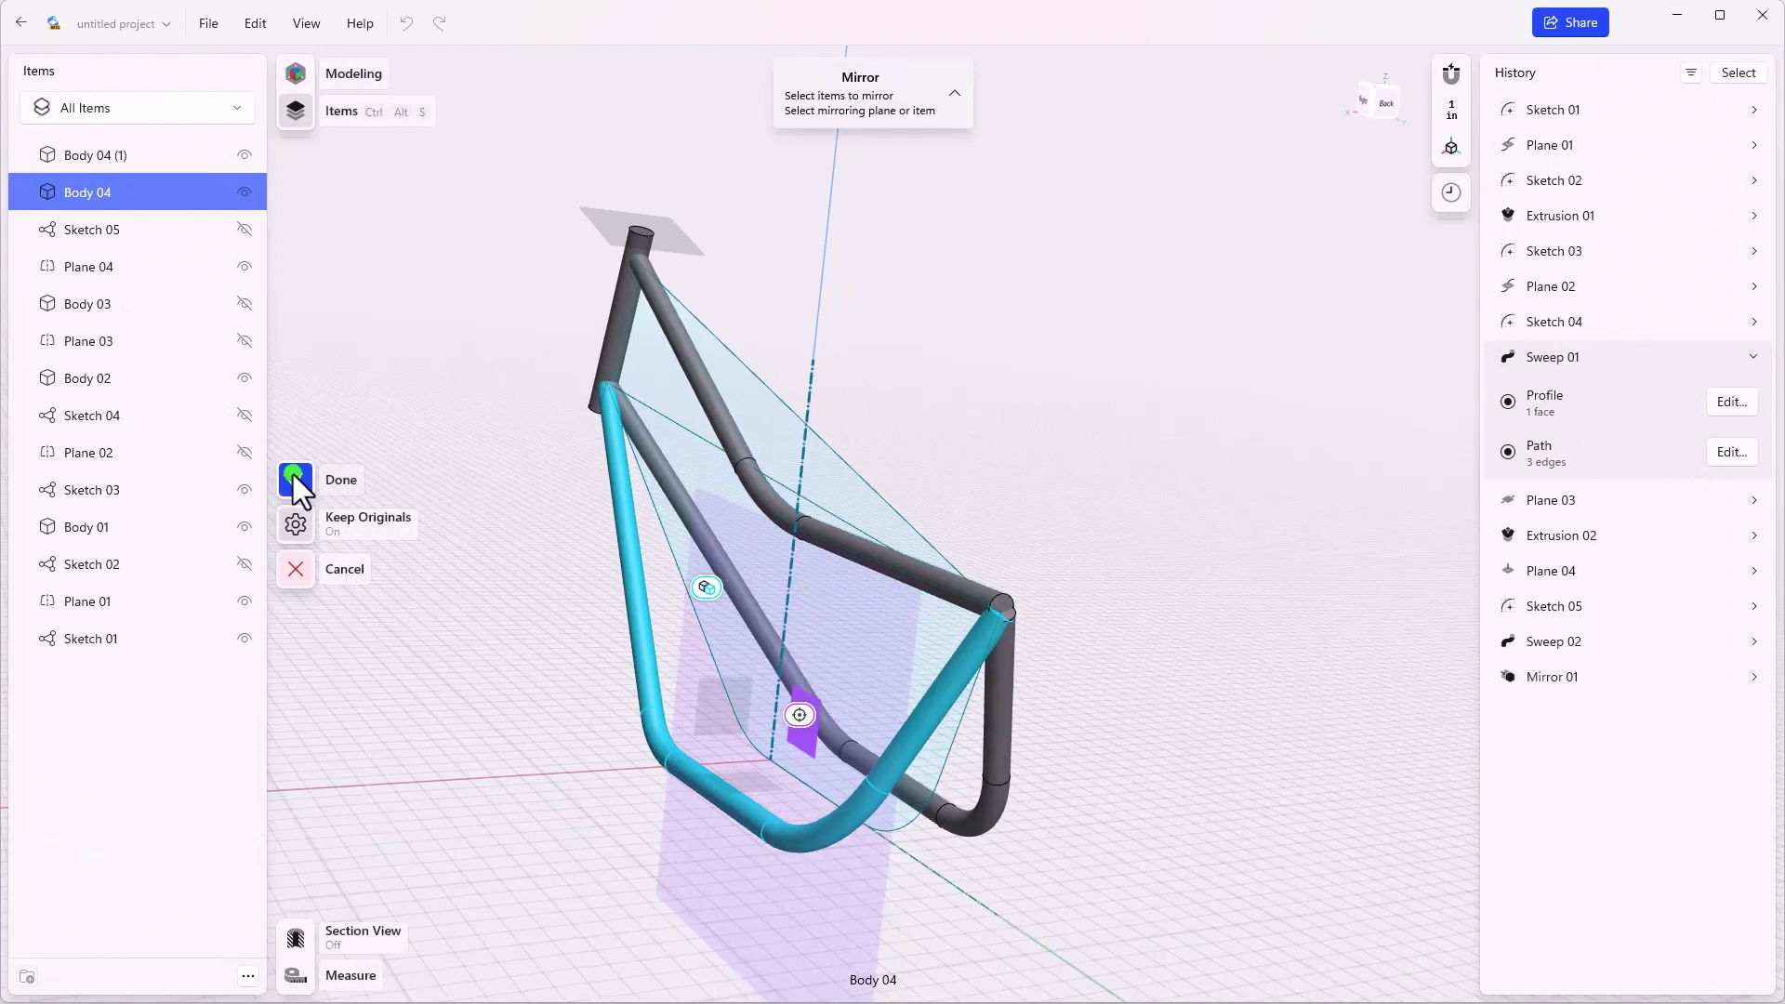